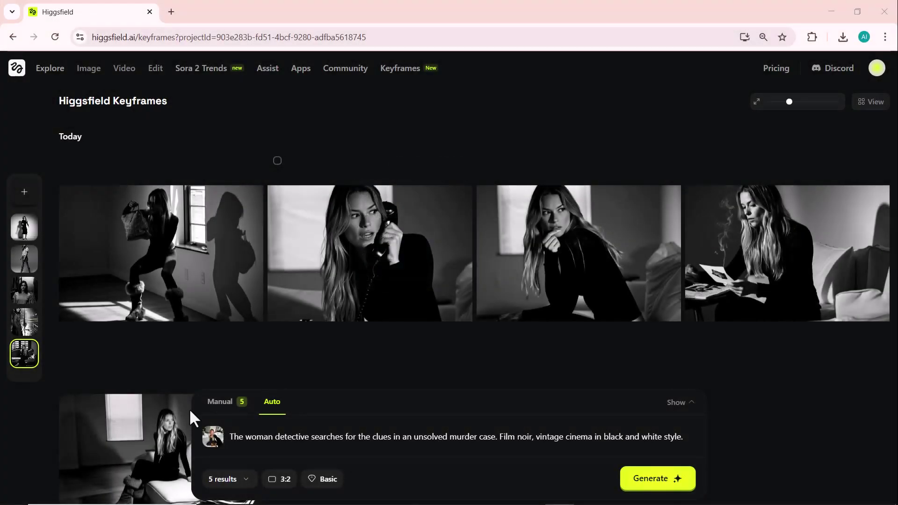
- Enlarge a noir detective keyframe and browse the next two noir images
left_click(150, 437)
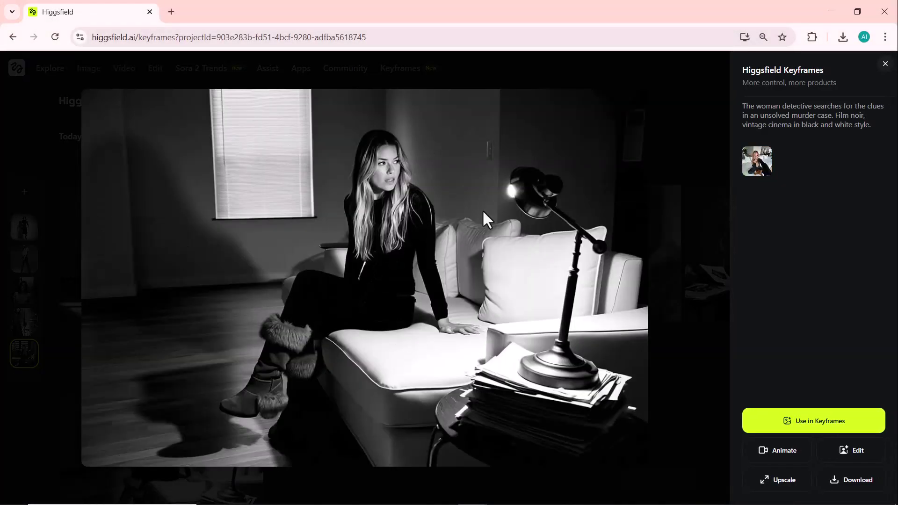
key("Right")
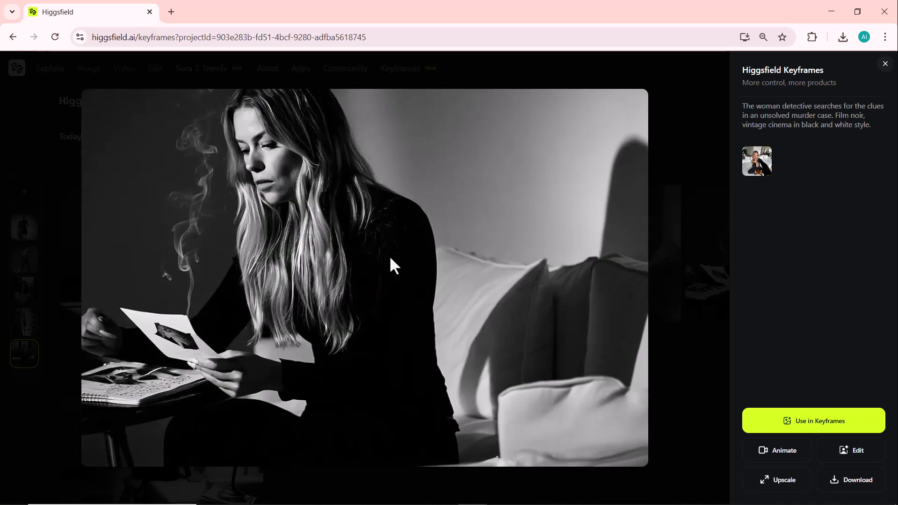
key("Right")
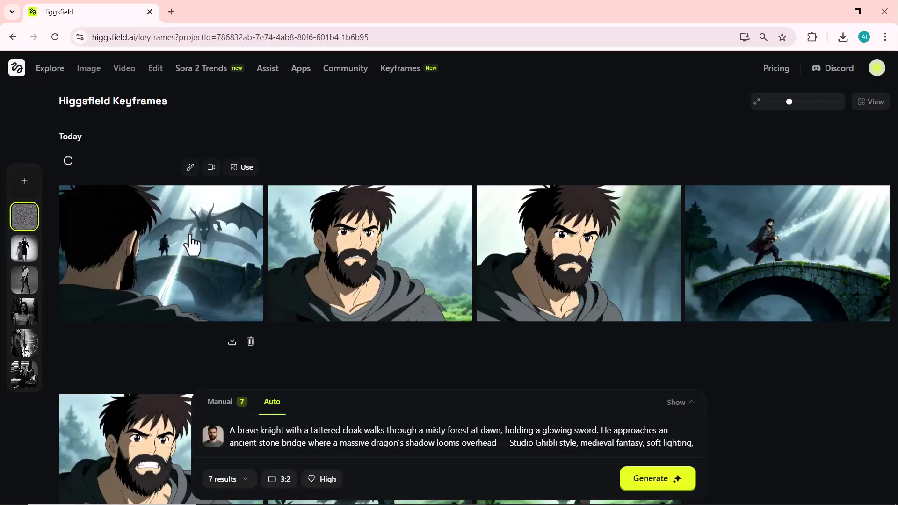
- Enlarge a knight-and-dragon keyframe and browse to the bearded close-up and glowing-sword shots
left_click(476, 220)
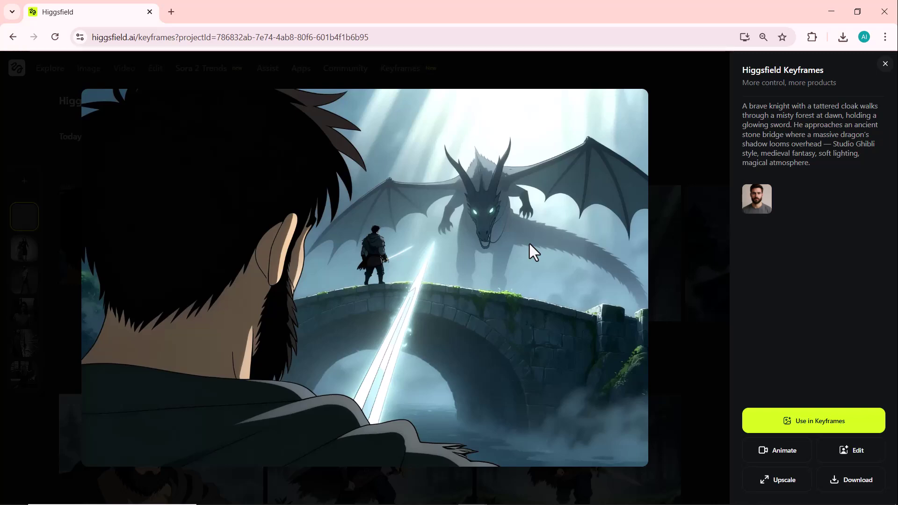
key("Right")
key("Right")
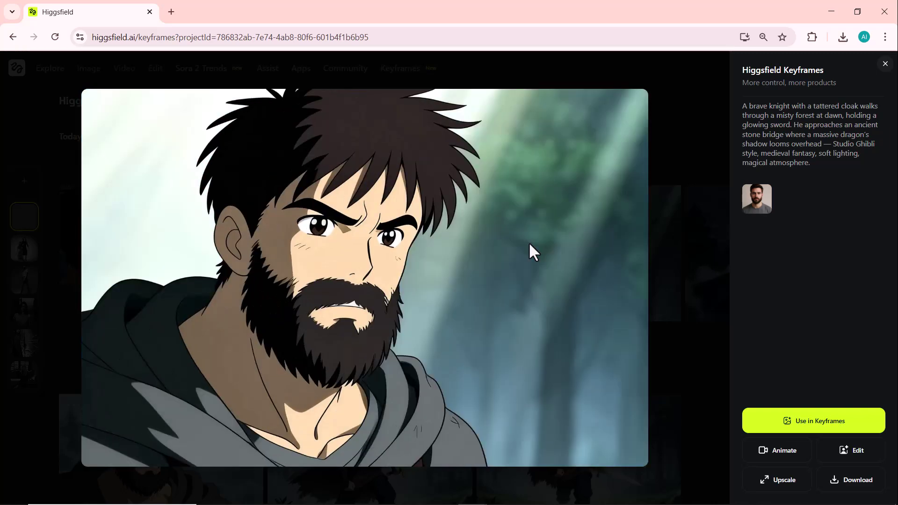
key("Left")
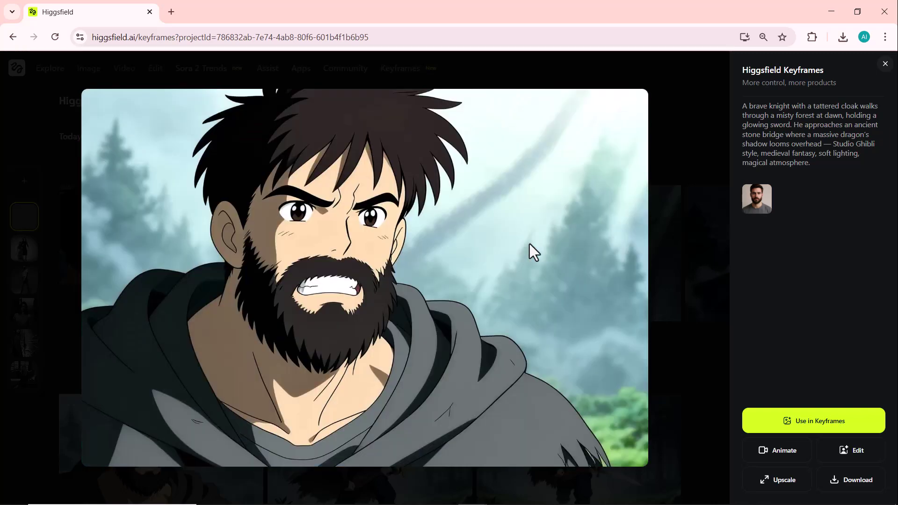
key("Left")
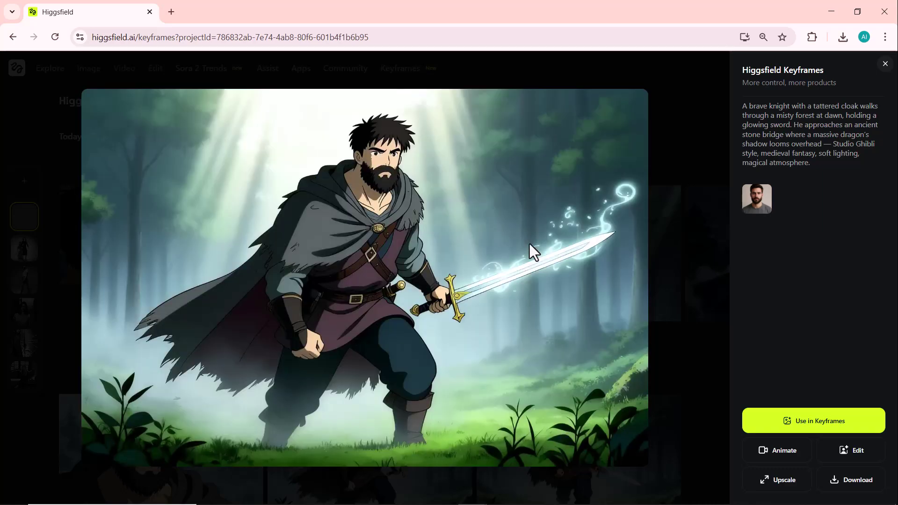
- Browse the NYC man-and-cat keyframes, including the greeting and closer shots
key("Left")
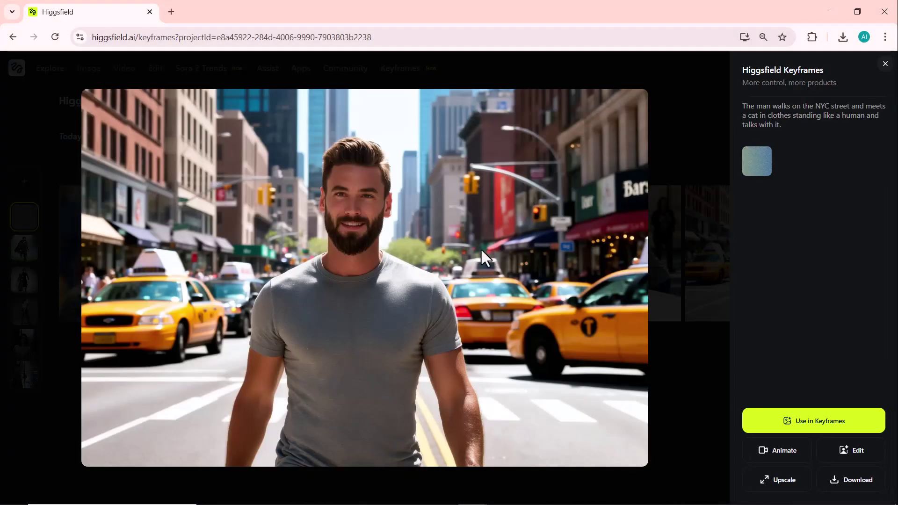
key("Left")
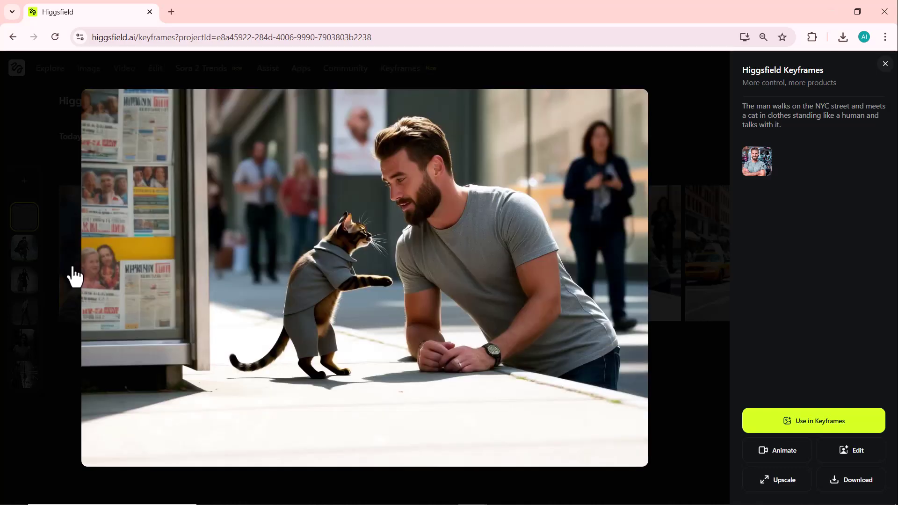
key("Left")
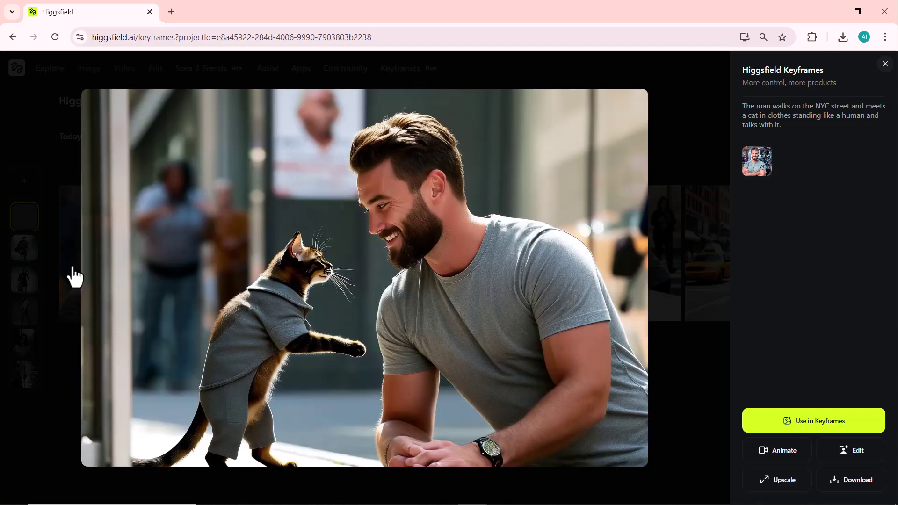
key("Left")
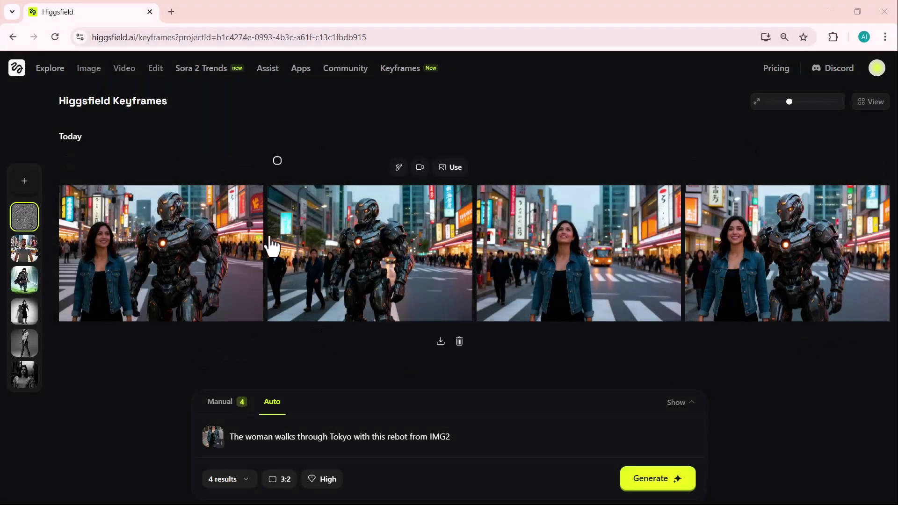
- Enlarge the first woman-and-robot keyframe and browse to the pedestrian and denim-jacket shots
left_click(171, 255)
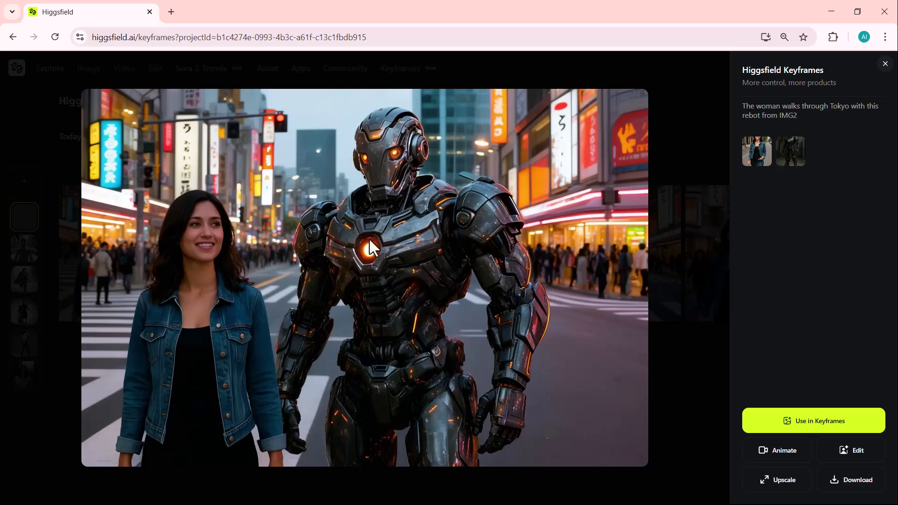
key("Right")
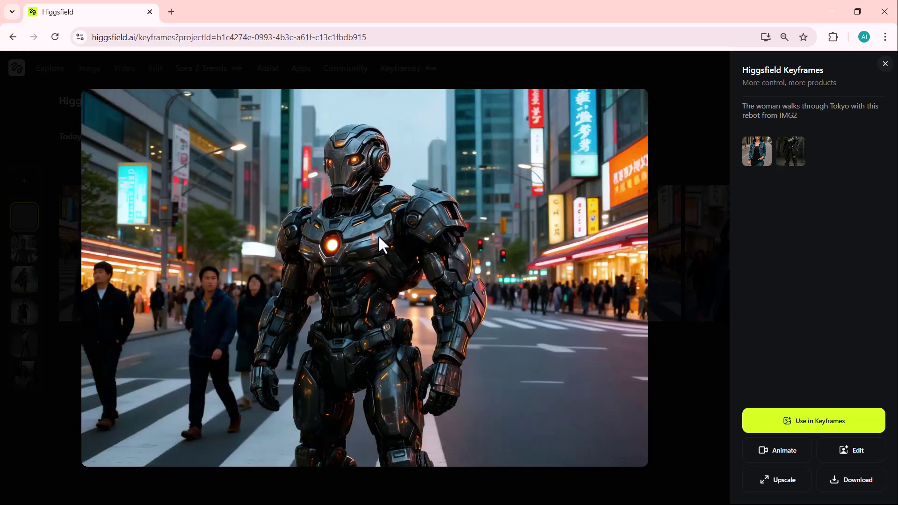
key("Right")
key("Right")
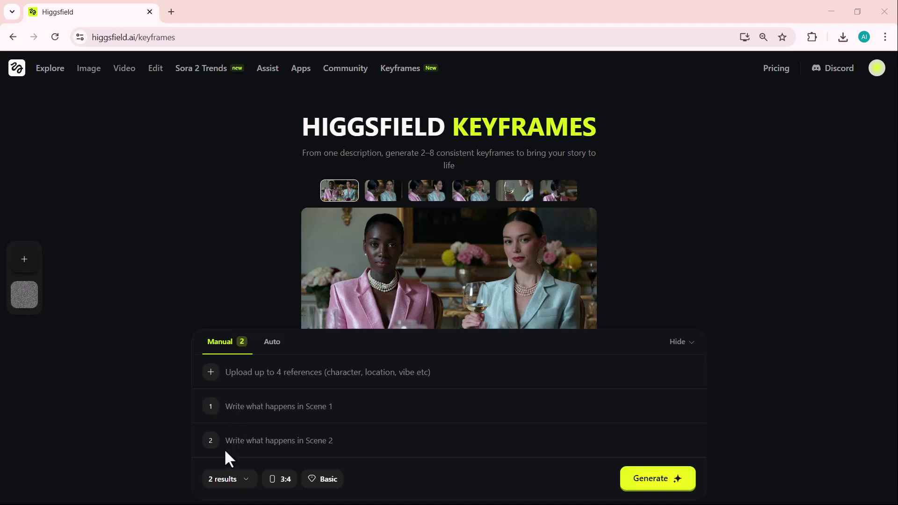
- Switch to Auto mode, add the black dress photo as reference, and paste the noir prompt
left_click(270, 343)
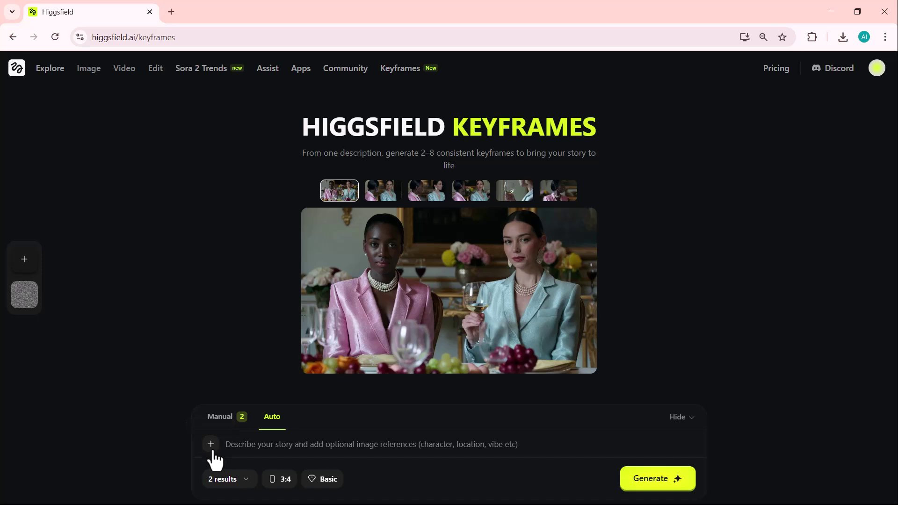
left_click(211, 445)
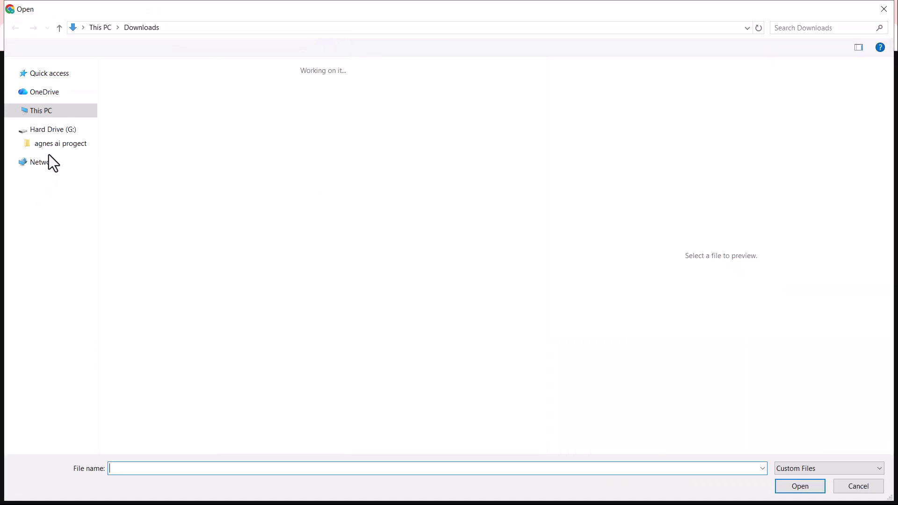
scroll(137, 180, "down", 5)
left_click(136, 181)
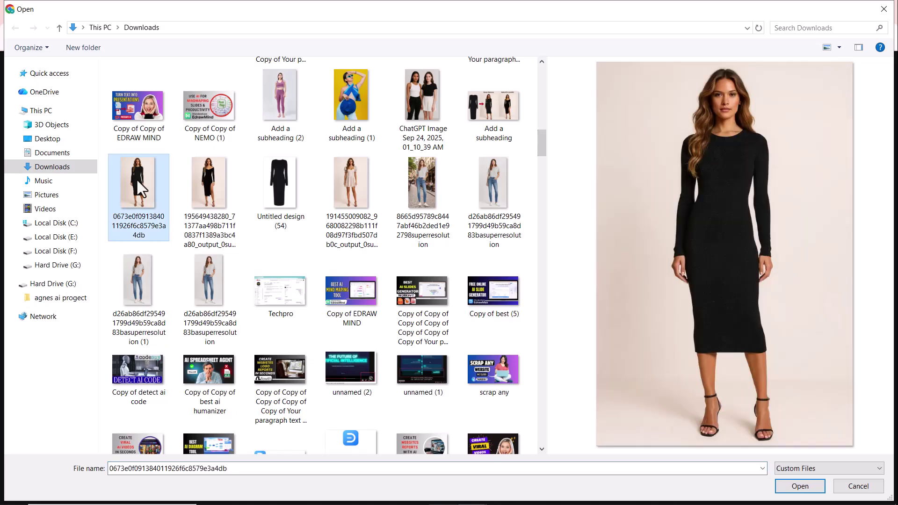
left_click(796, 487)
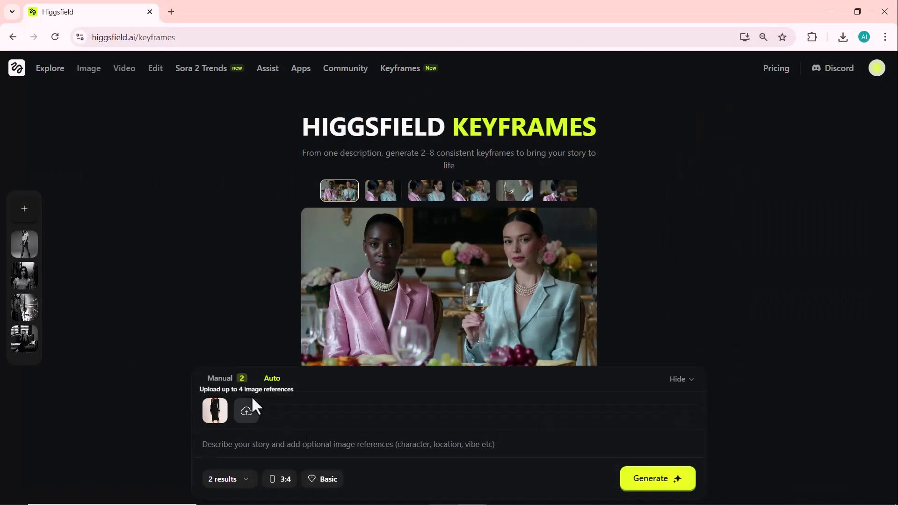
left_click(209, 451)
type("The woman detective searches for the clues in an unsolved murder case. Film noir, vintage cinema in black and white style.")
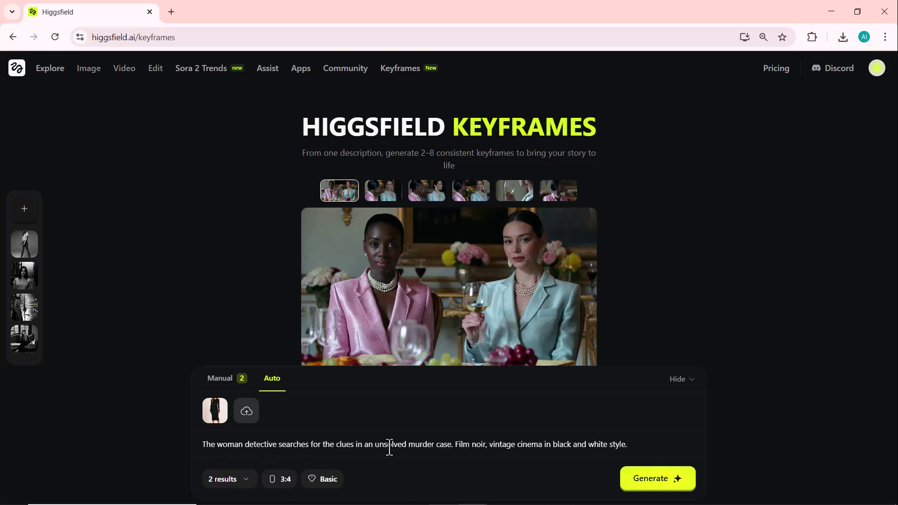
- Set 5 results, 3:2 aspect ratio and High quality, then generate the keyframes
left_click(233, 484)
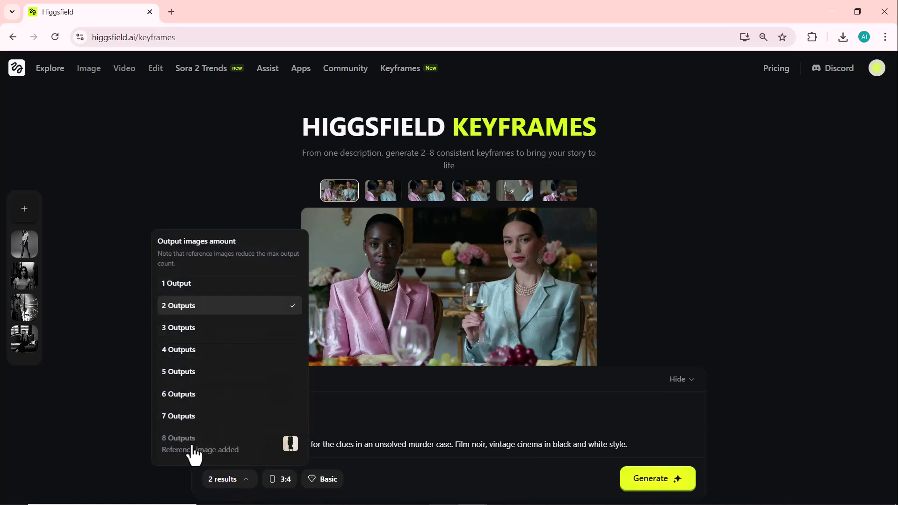
left_click(185, 372)
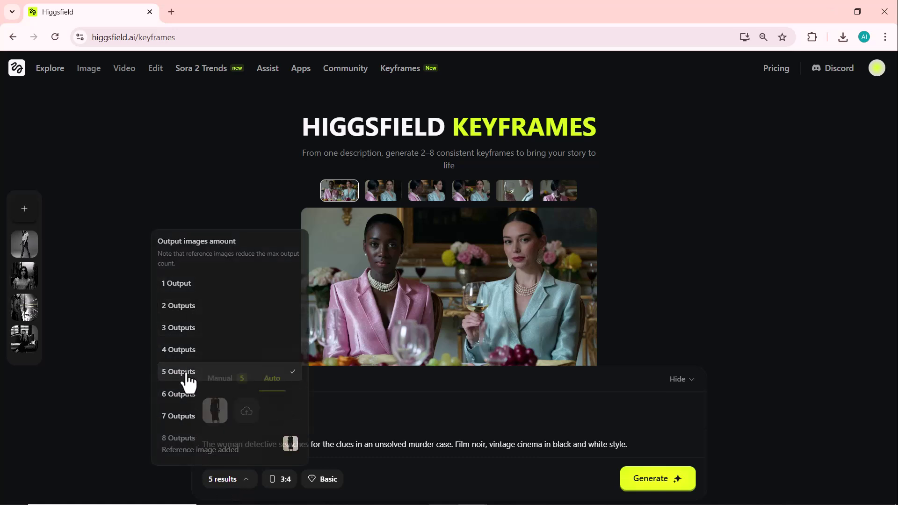
left_click(281, 480)
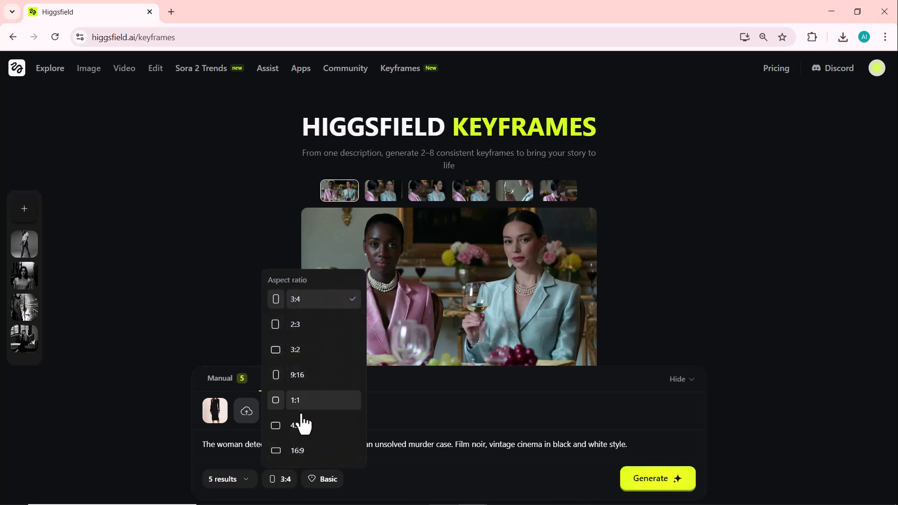
left_click(295, 353)
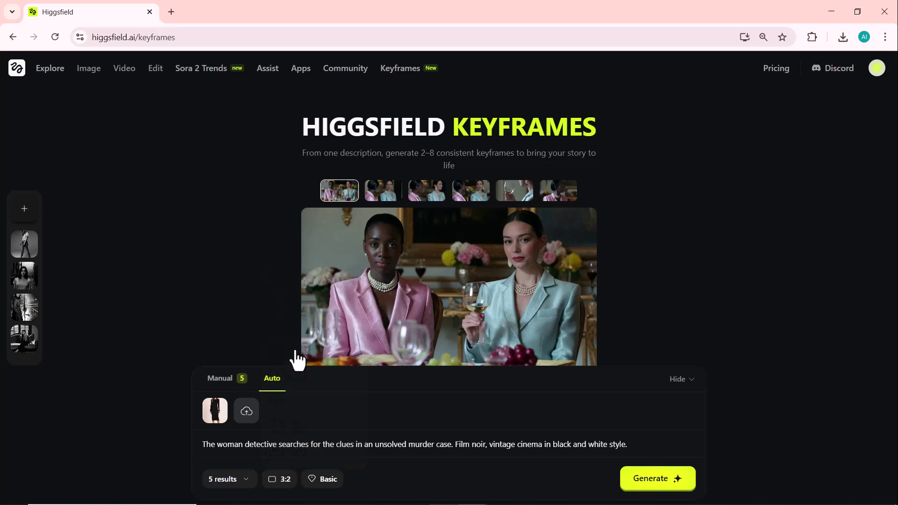
left_click(317, 484)
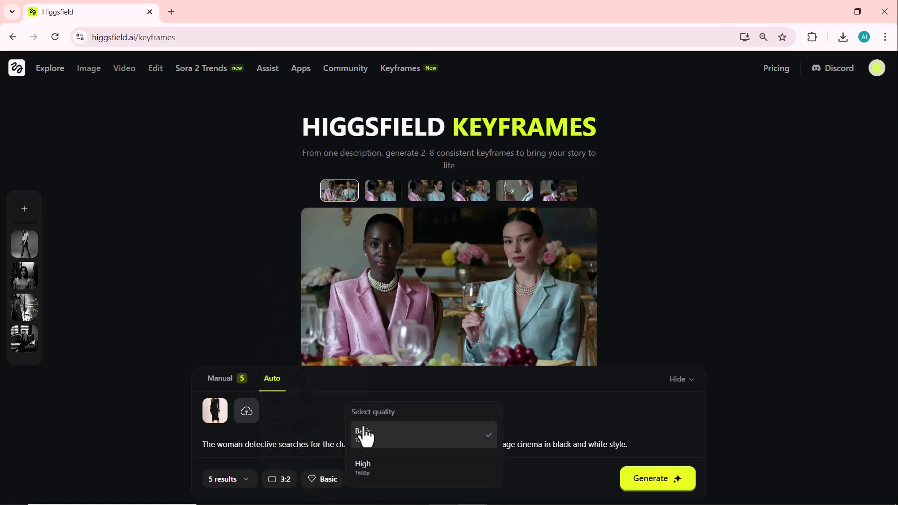
left_click(363, 468)
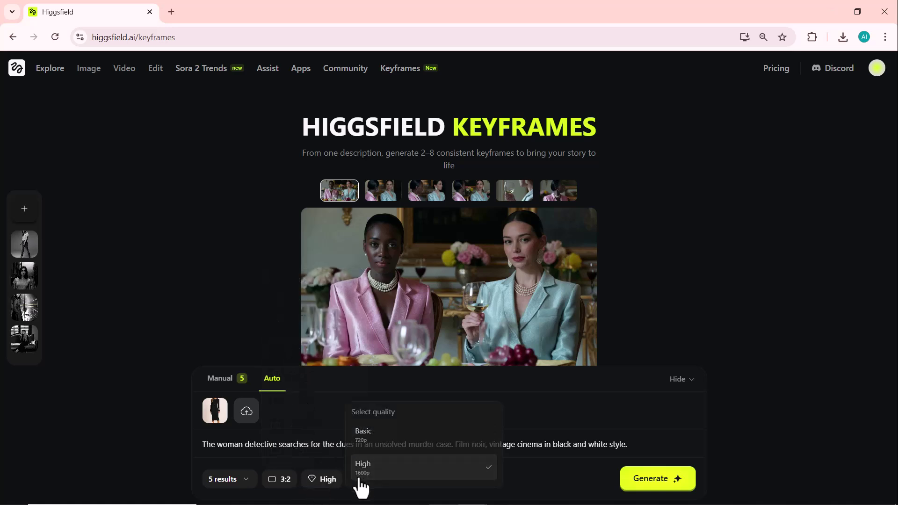
left_click(651, 482)
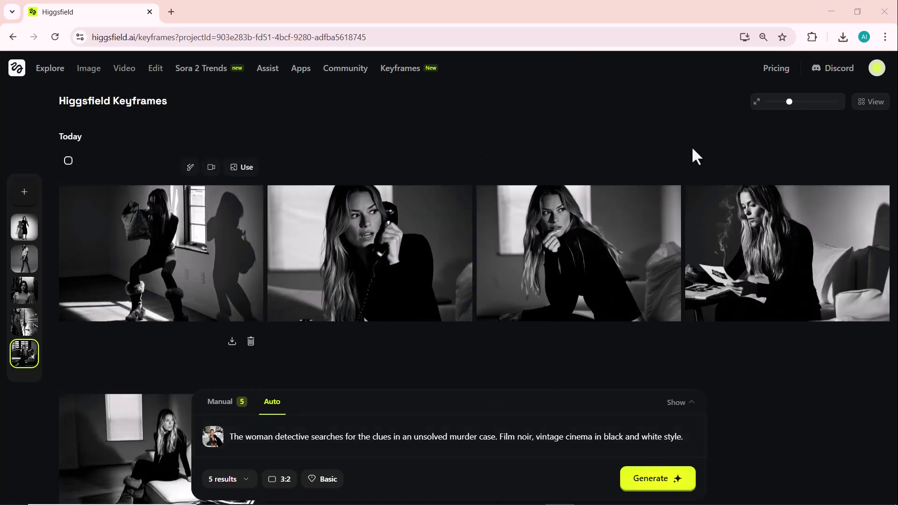
- Enlarge a noir result and browse through four more noir detective keyframes
left_click(152, 433)
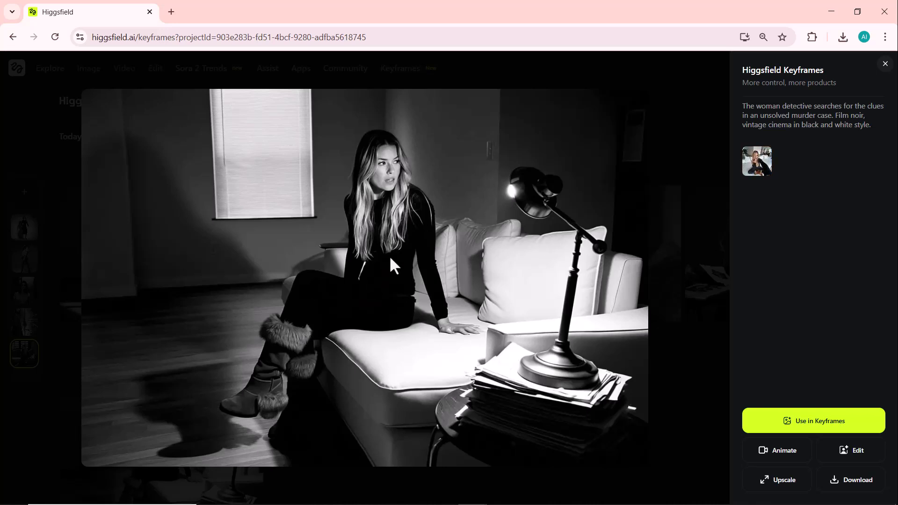
key("Right")
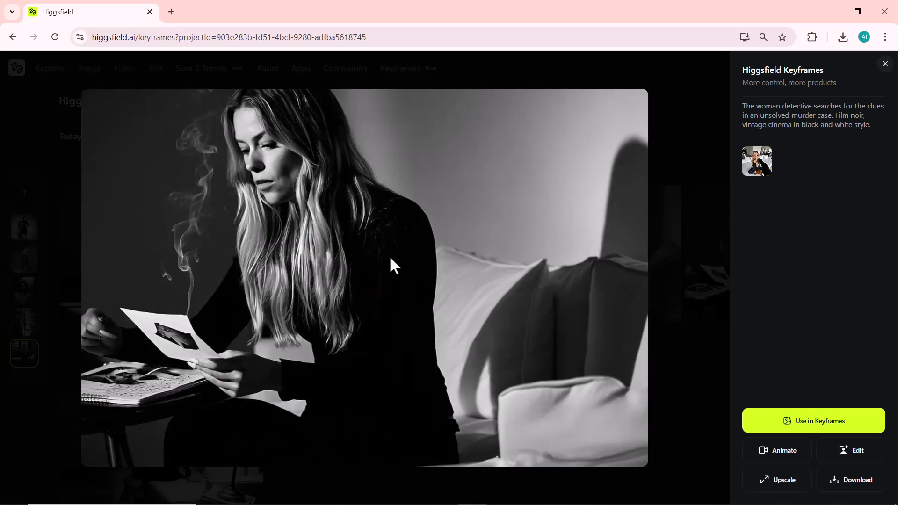
key("Right")
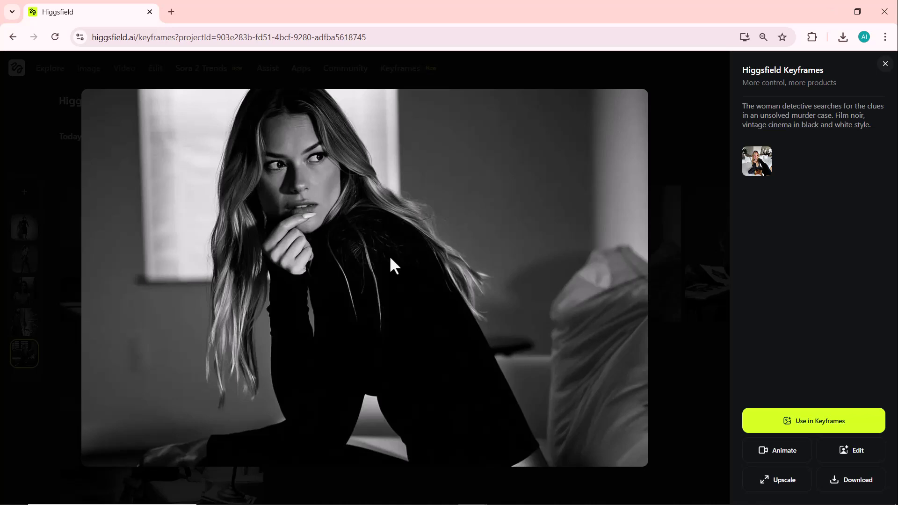
key("Right")
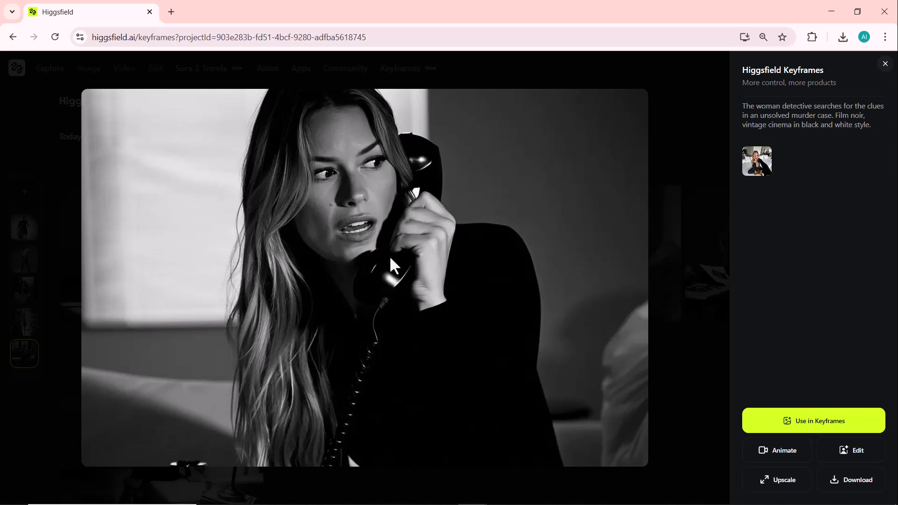
key("Right")
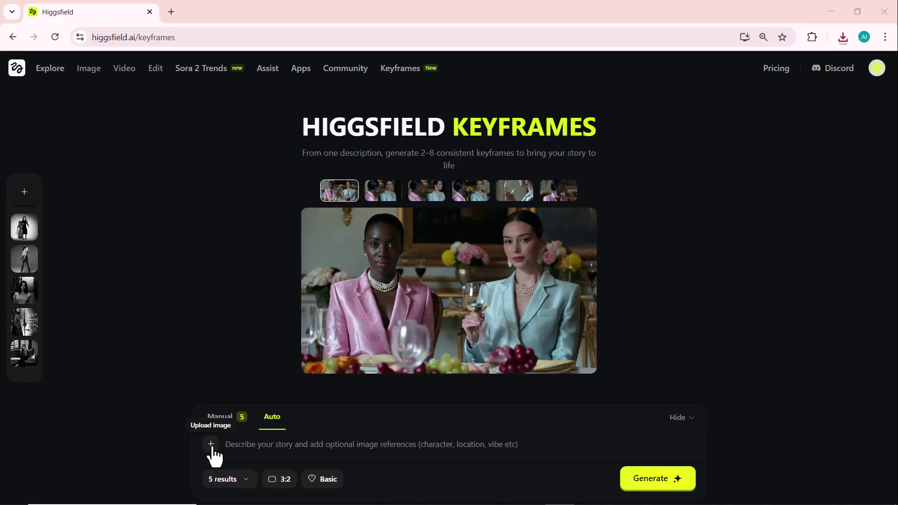
- Upload the bearded man's photo as reference and paste the knight-and-dragon prompt
left_click(211, 445)
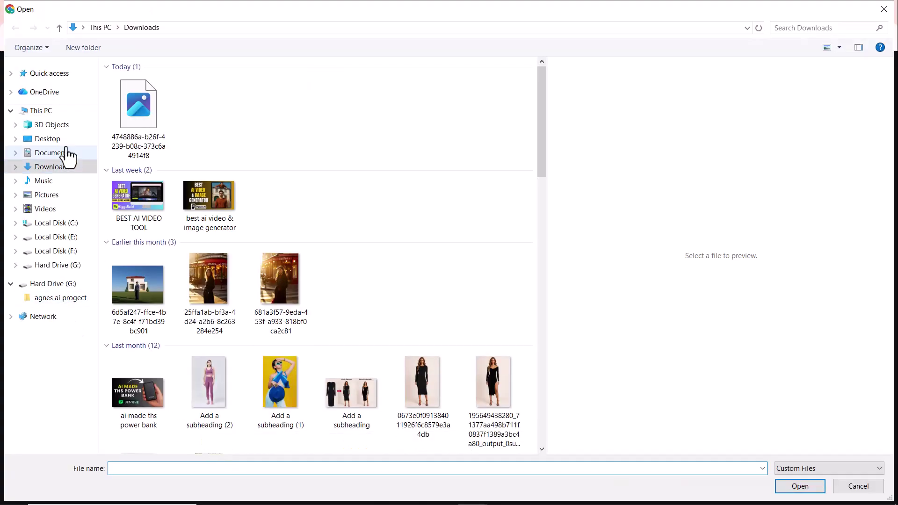
left_click(290, 139)
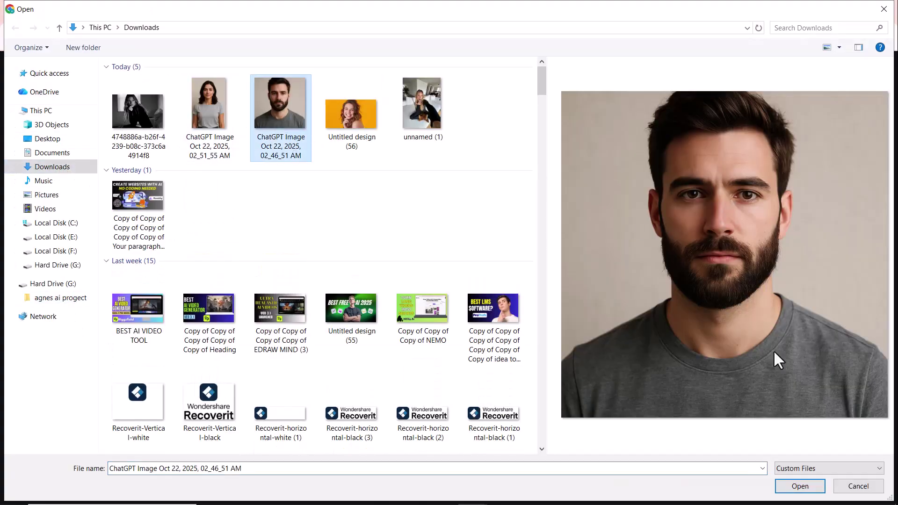
left_click(800, 486)
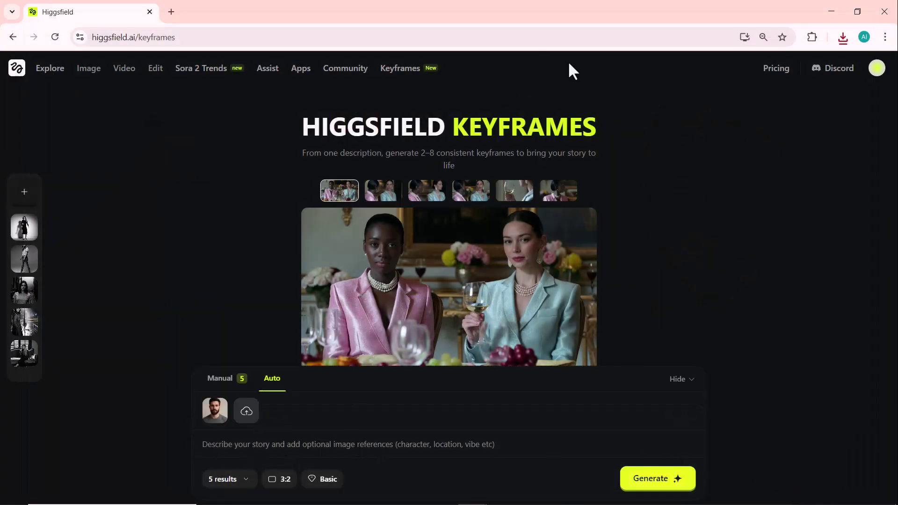
left_click(244, 444)
type("A brave knight with a tattered cloak walks through a misty forest at dawn, holding a glowing sword. He approaches an ancient stone bridge where a massive dragon’s shadow looms overhead — Studio Ghibli style, medieval fantasy, soft lighting, magical atmosphere.")
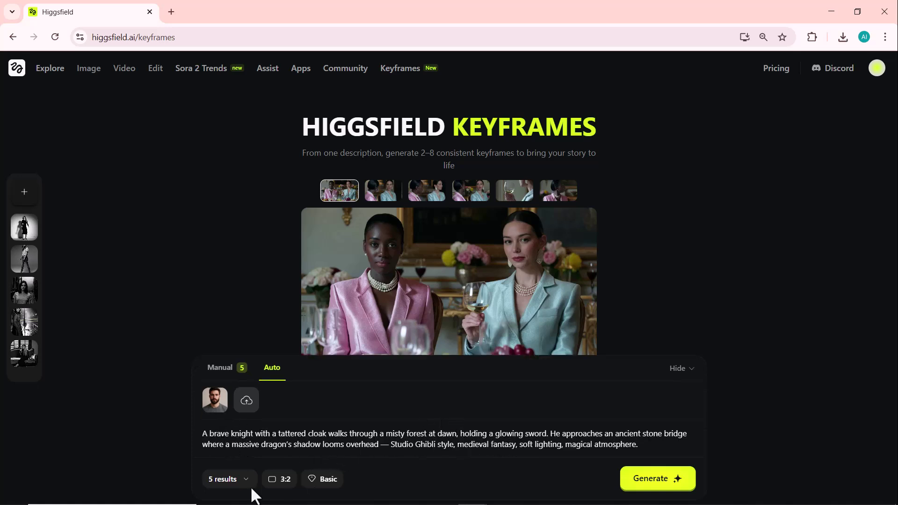
- Set 7 results, keep 3:2, choose High quality, and generate the knight keyframes
left_click(229, 480)
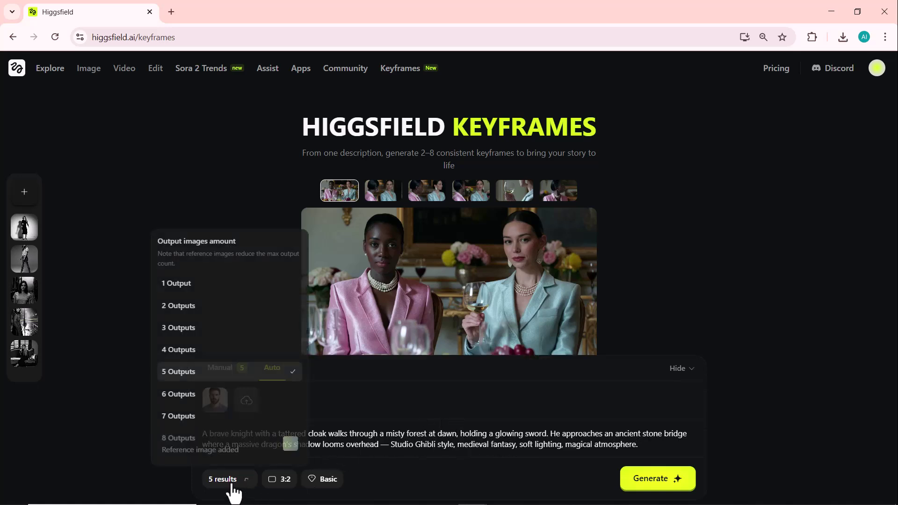
left_click(183, 416)
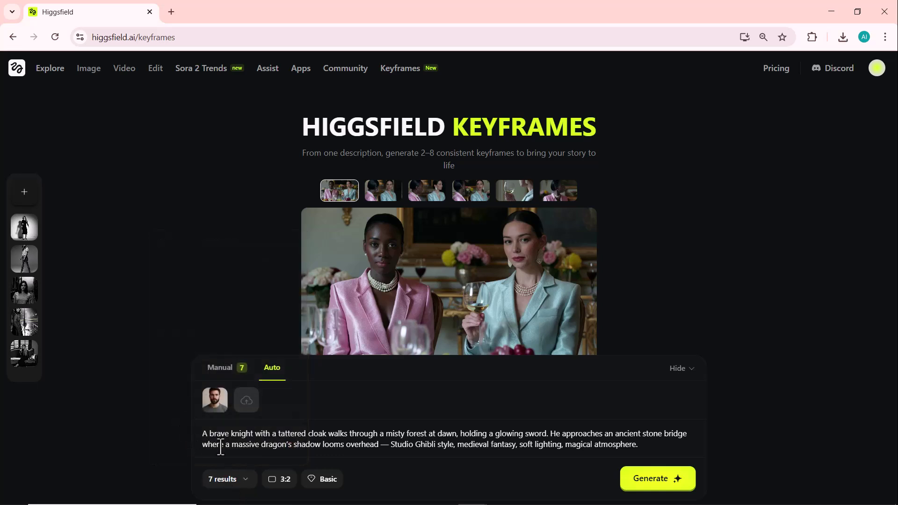
left_click(285, 479)
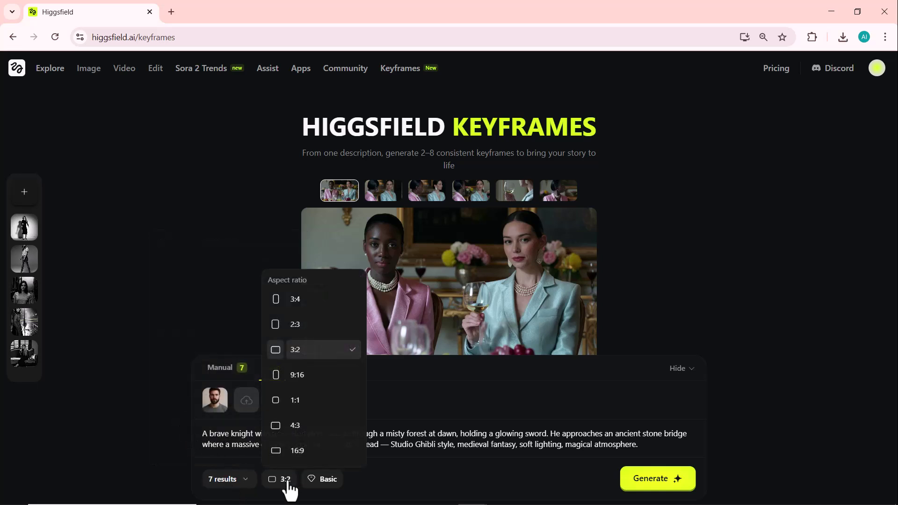
left_click(301, 358)
left_click(329, 484)
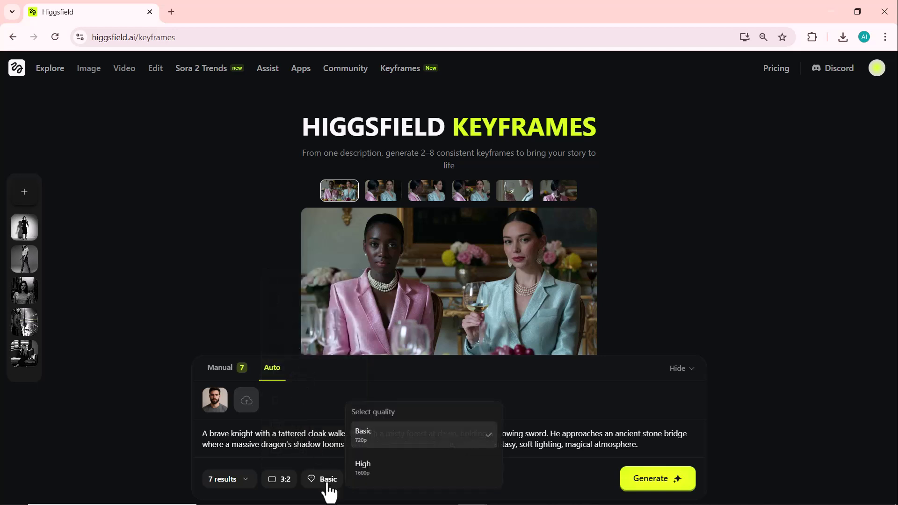
left_click(370, 475)
left_click(663, 489)
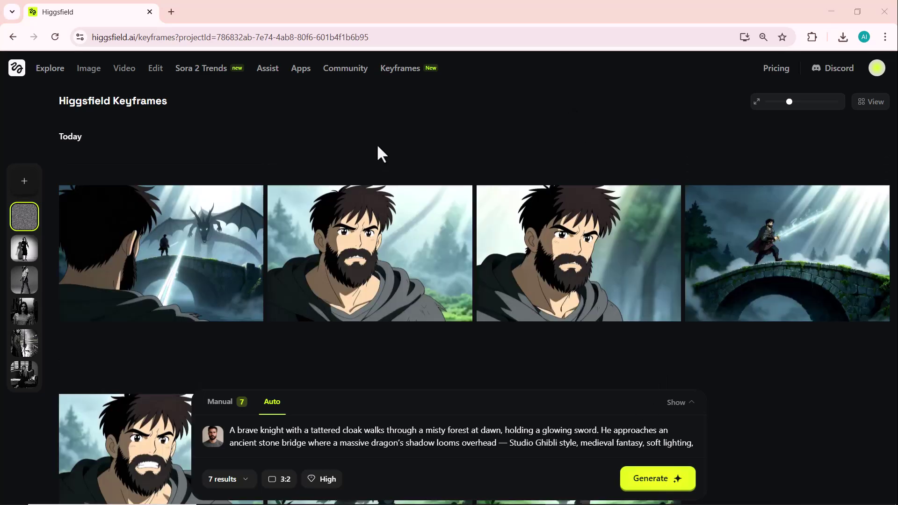
- Open the first knight keyframe full size, browse five more, then close the viewer
left_click(189, 242)
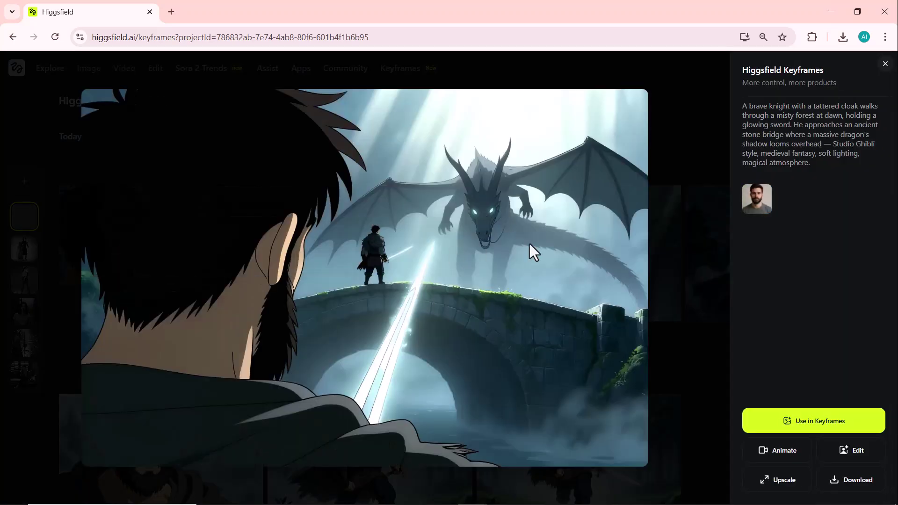
key("Right")
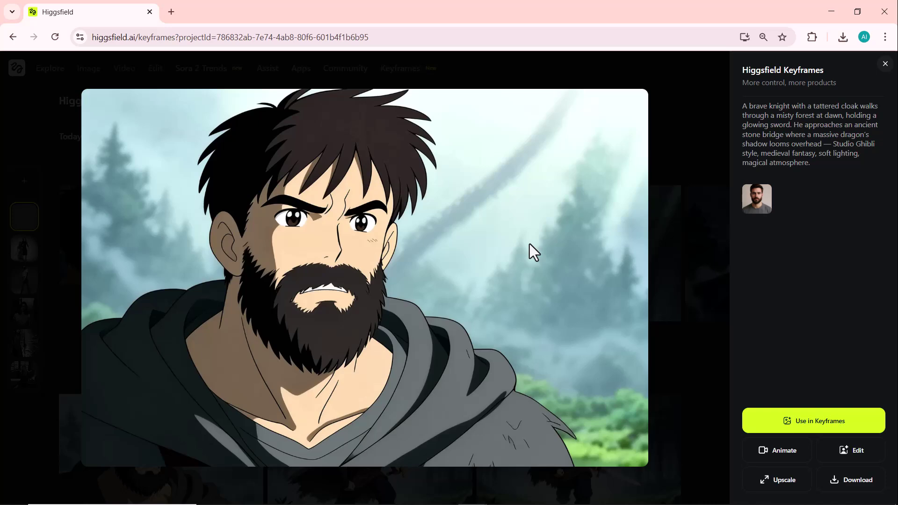
key("Right")
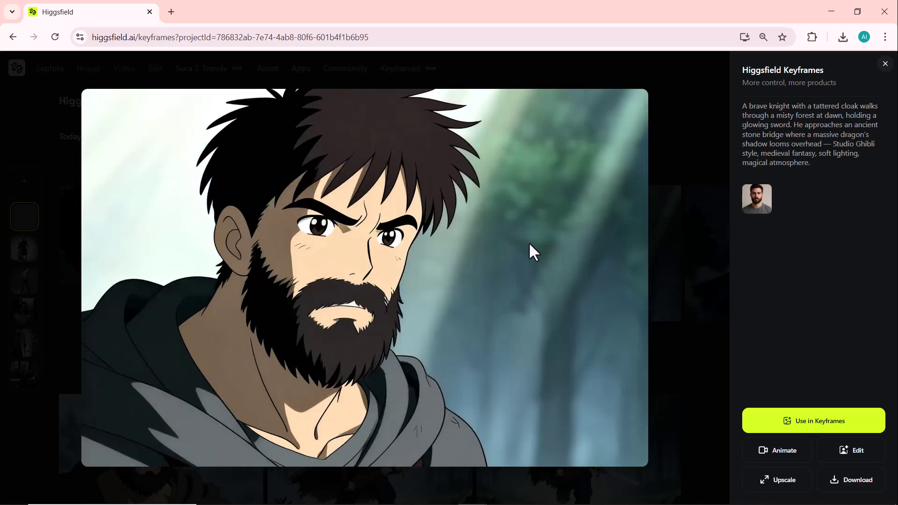
key("Right")
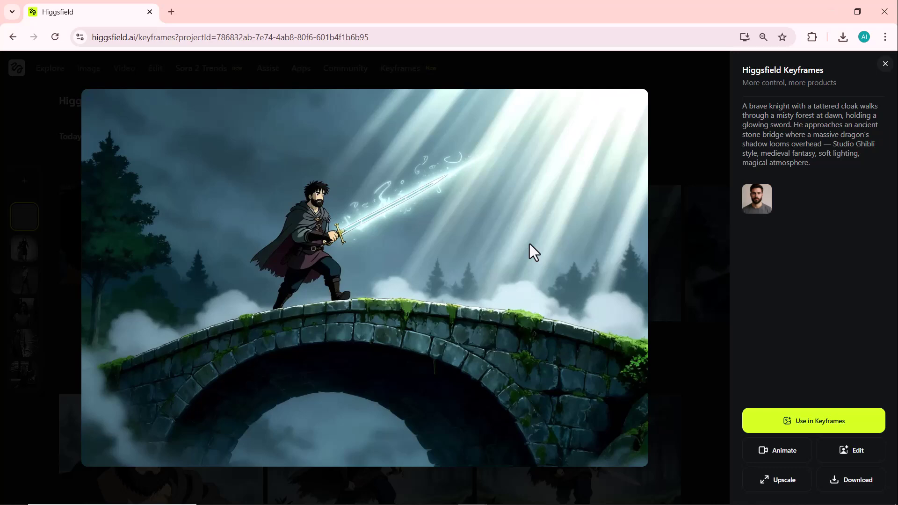
key("Right")
key("Right")
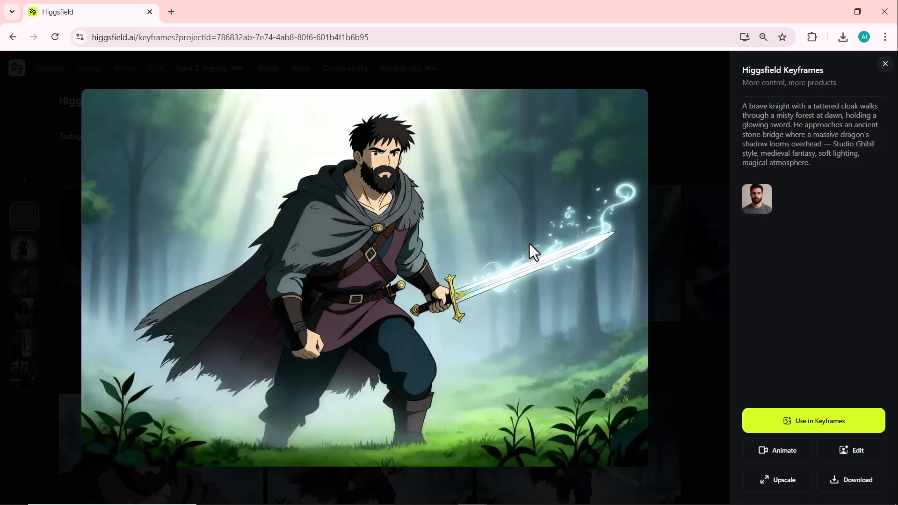
key("Right")
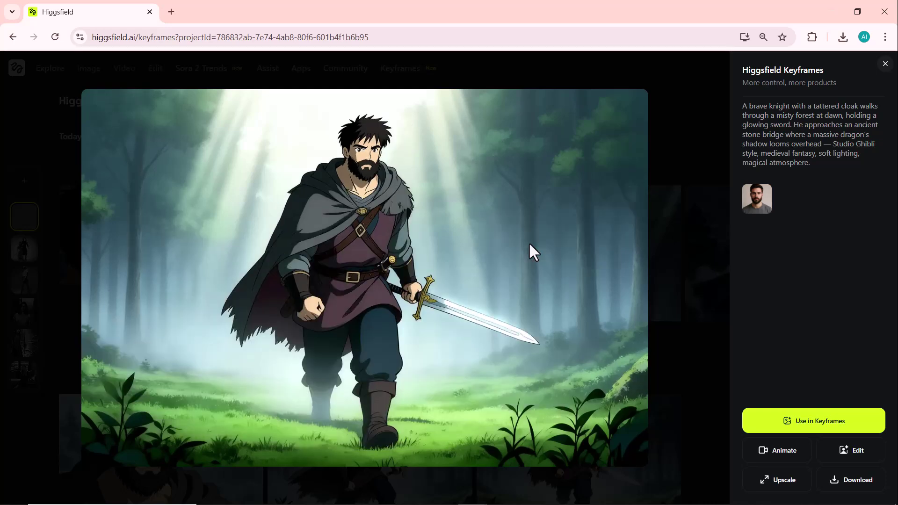
left_click(44, 92)
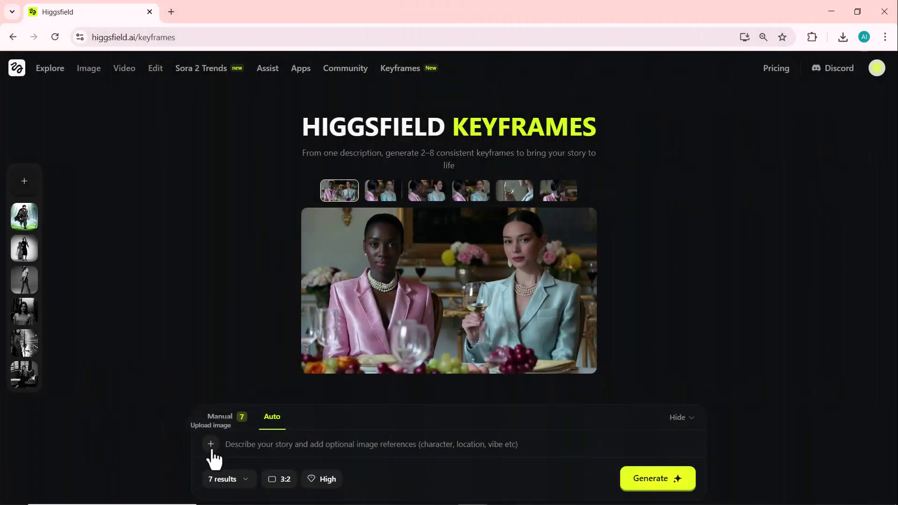
- Upload the man's photo as reference and paste the NYC man-and-cat prompt
left_click(211, 450)
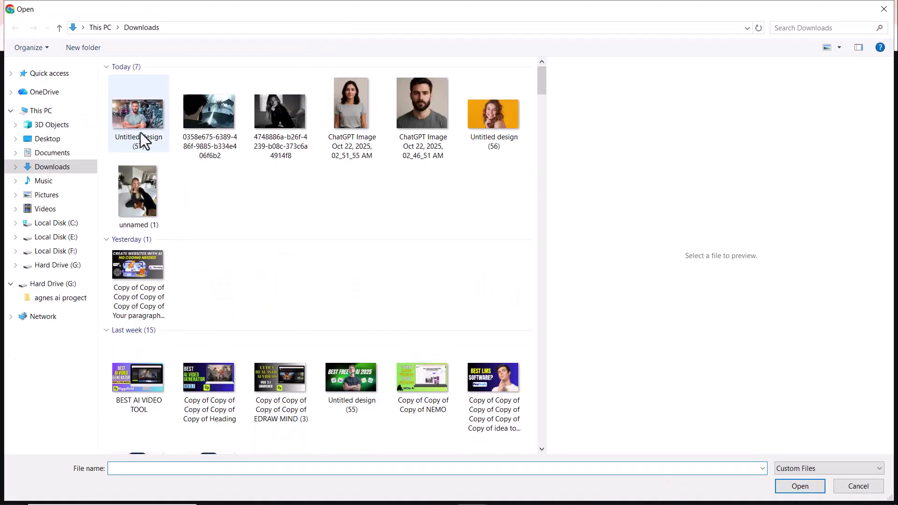
left_click(138, 125)
left_click(800, 487)
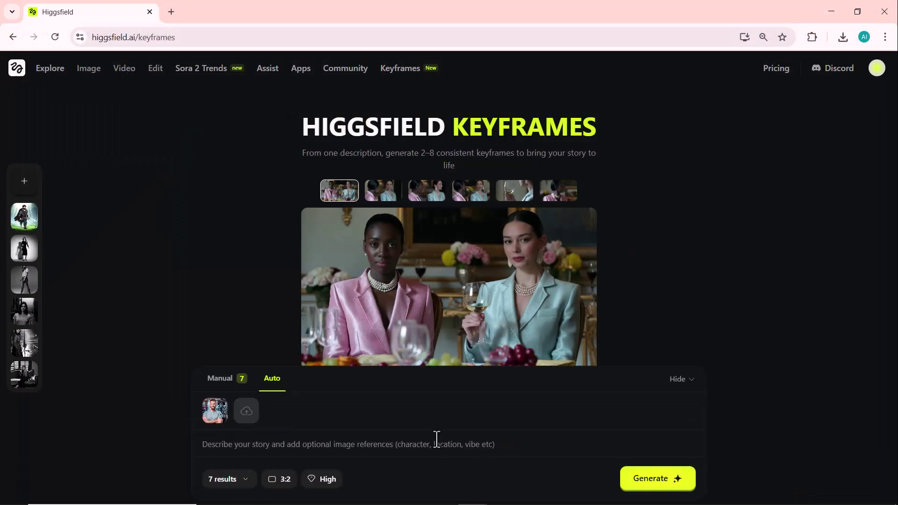
left_click(269, 421)
type("The man walks on the NYC street and meets a cat in clothes standing like a human and talks with it.")
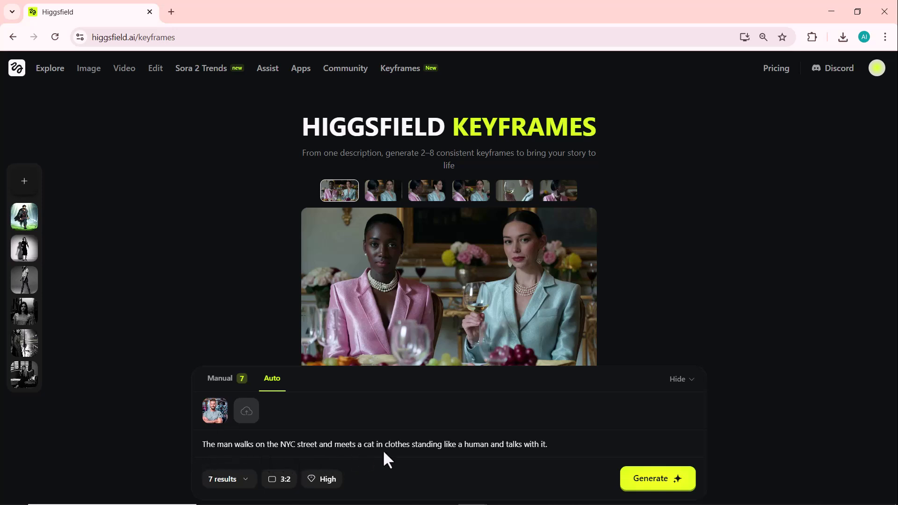
- Set 4 results, keep 3:2 and High quality, and generate the NYC cat keyframes
left_click(229, 480)
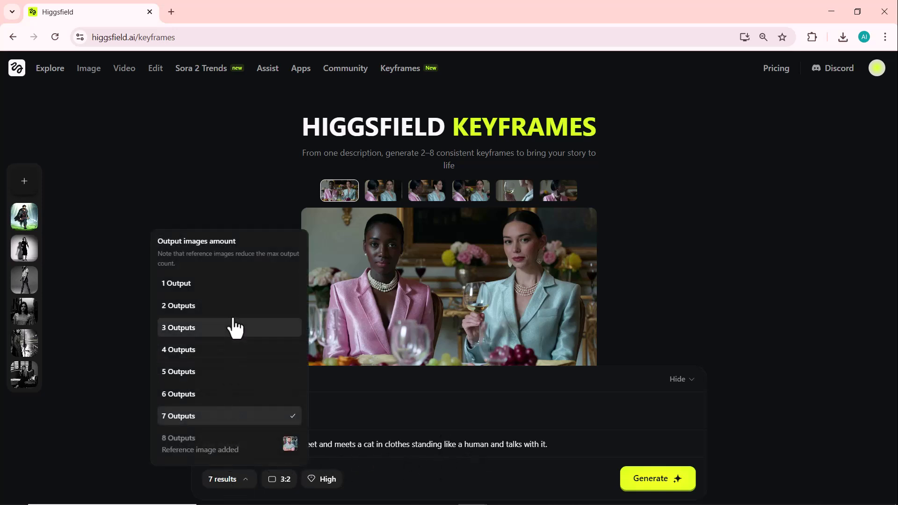
left_click(225, 350)
left_click(281, 481)
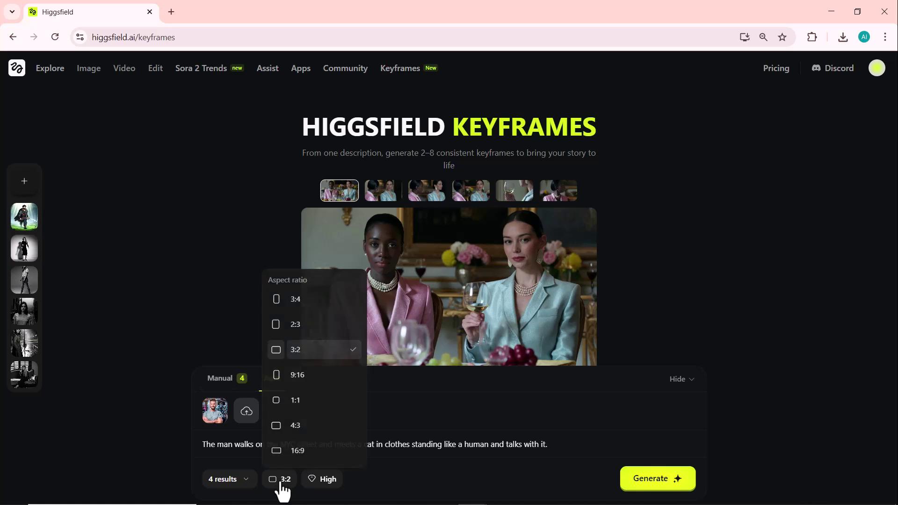
left_click(282, 486)
left_click(322, 479)
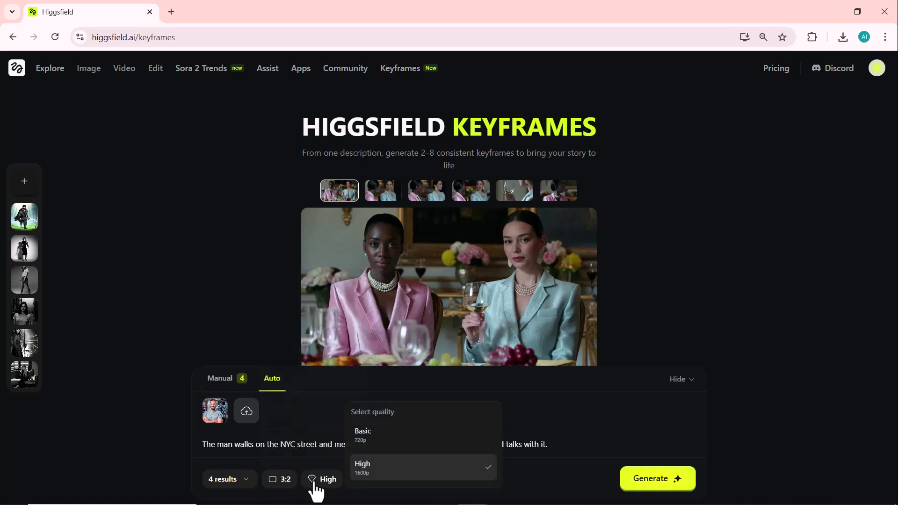
left_click(360, 464)
left_click(644, 477)
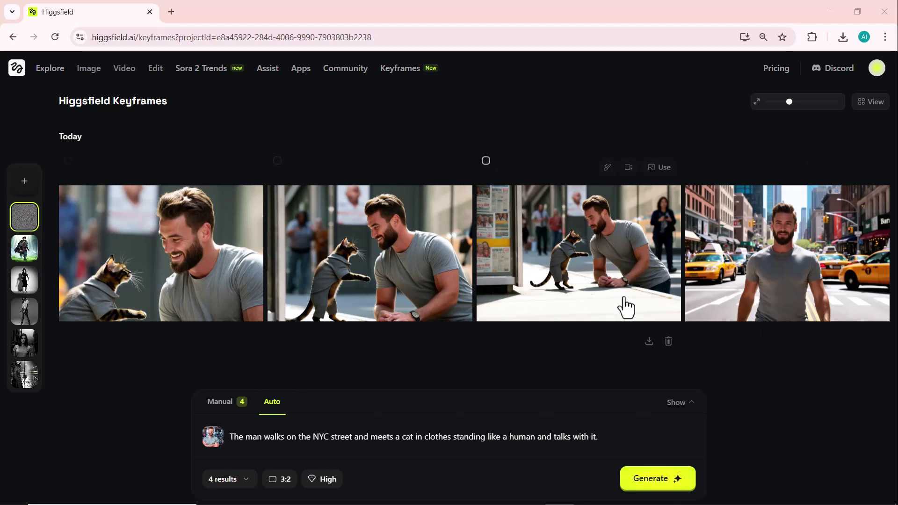
- Browse back through the man-and-cat keyframes, close the viewer, and download the second result
left_click(794, 234)
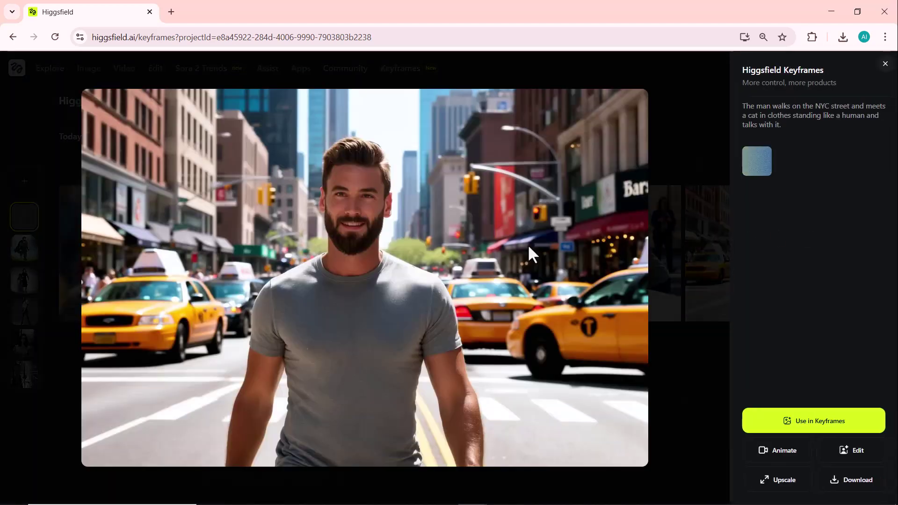
left_click(74, 277)
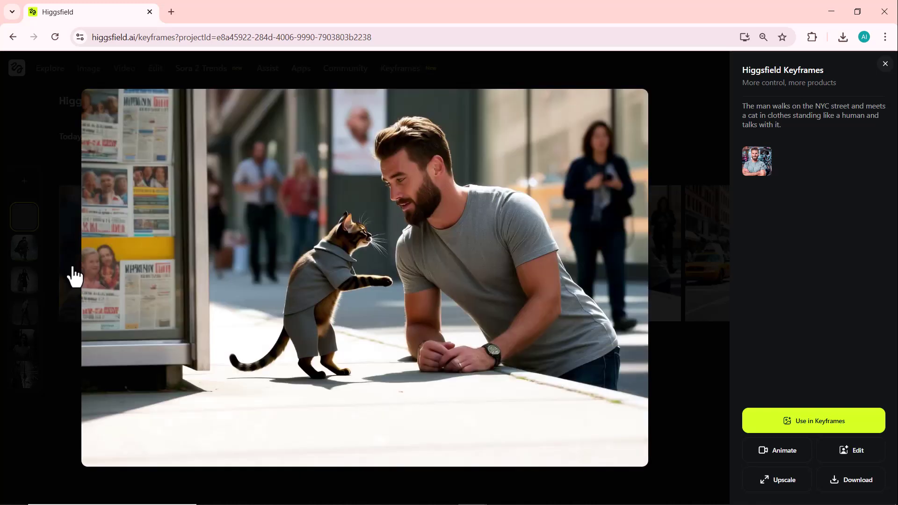
left_click(74, 277)
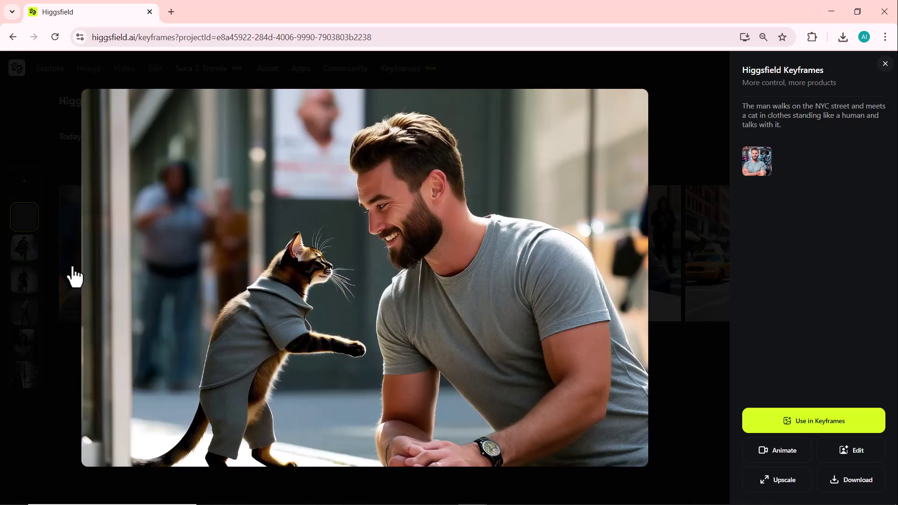
left_click(74, 276)
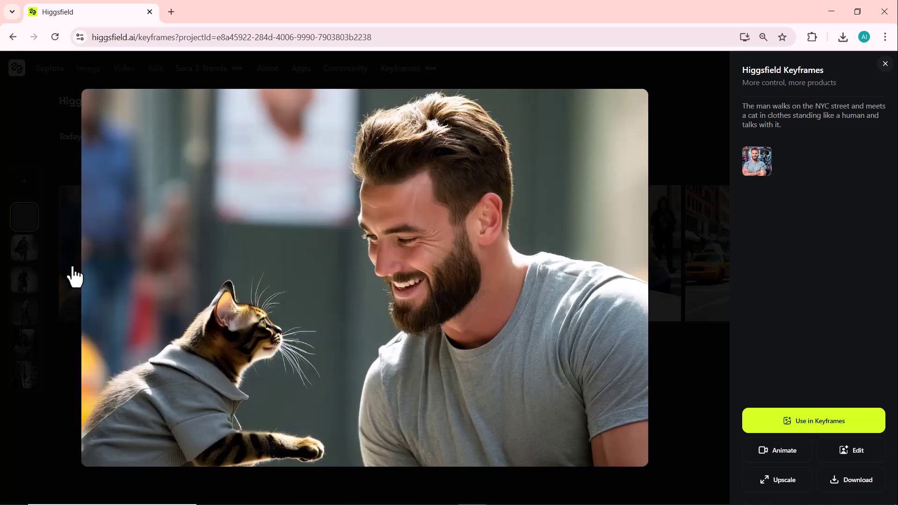
left_click(884, 64)
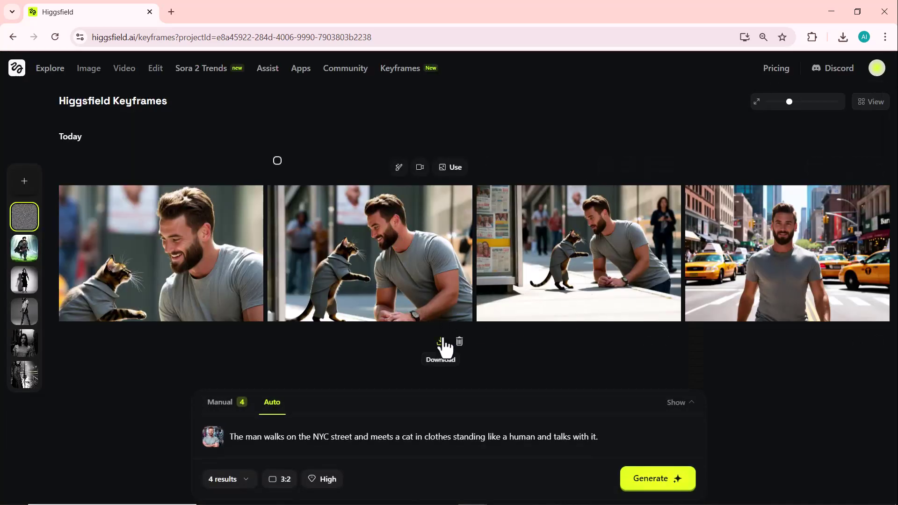
left_click(440, 342)
- Start a new story and add the denim-jacket woman and robot images as references
left_click(400, 68)
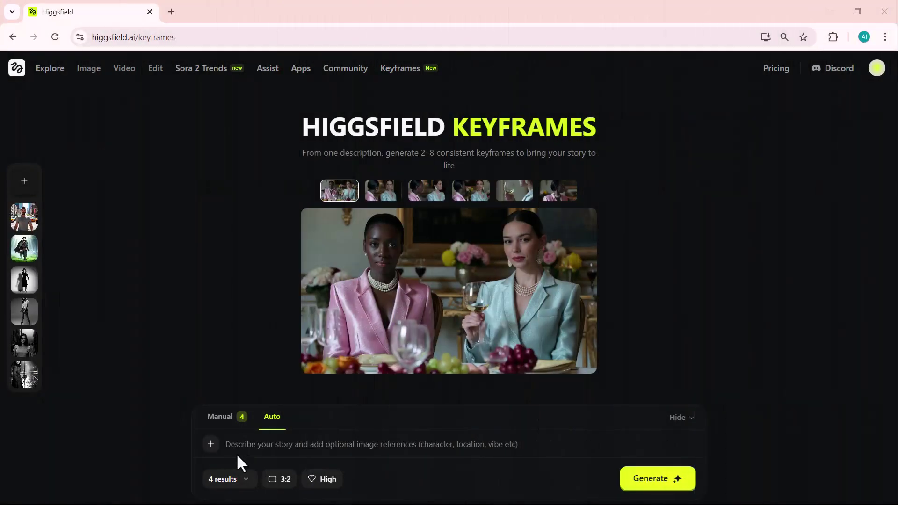
left_click(210, 448)
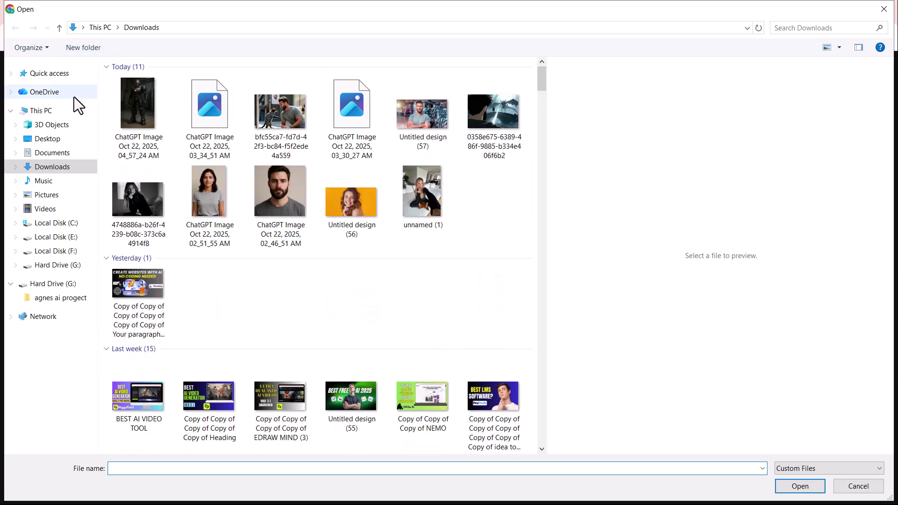
left_click(354, 120)
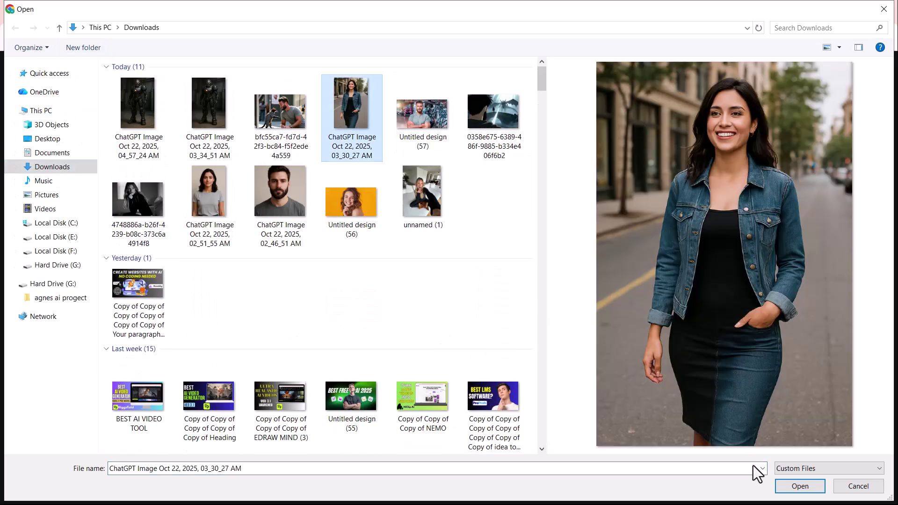
left_click(795, 486)
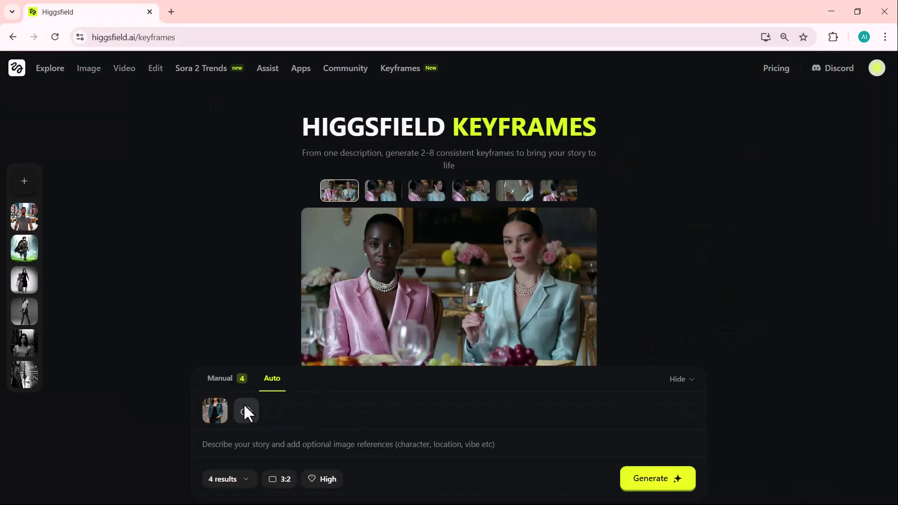
left_click(244, 406)
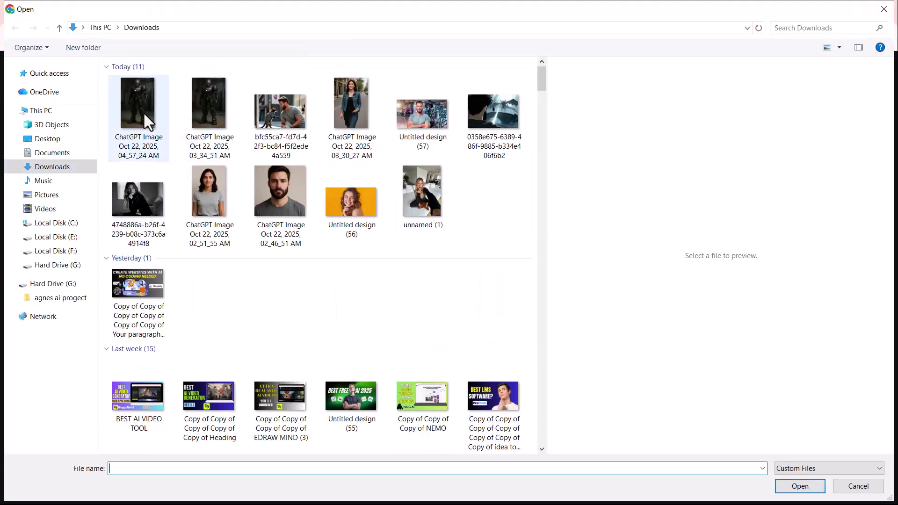
left_click(208, 105)
left_click(813, 487)
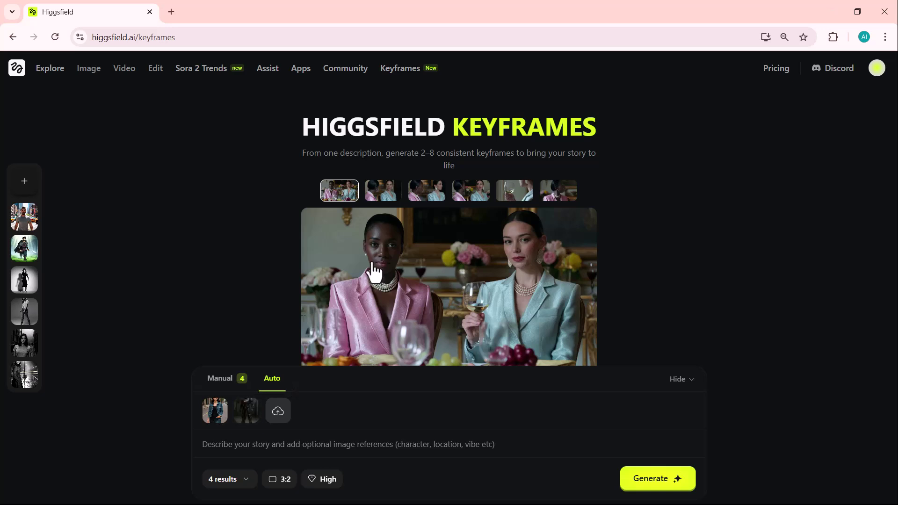
- Paste the Tokyo walk prompt and generate the keyframes
left_click(358, 444)
type("The woman walks through Tokyo with this rebot from IMG2")
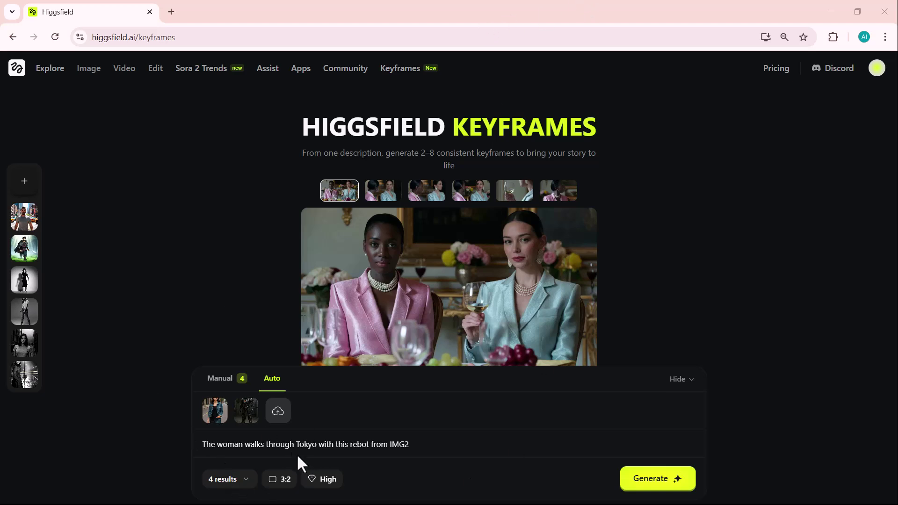
left_click(646, 478)
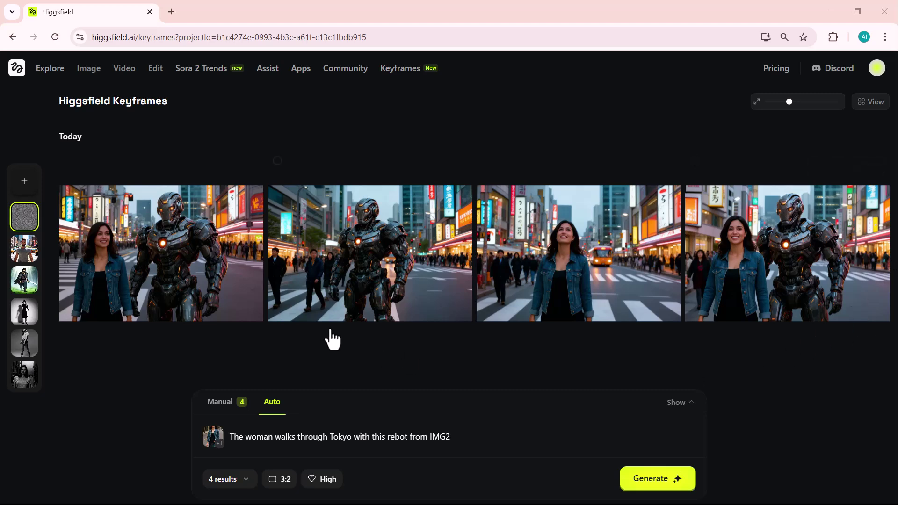
- Open the first Tokyo woman-and-robot keyframe in the viewer, then close it
left_click(173, 260)
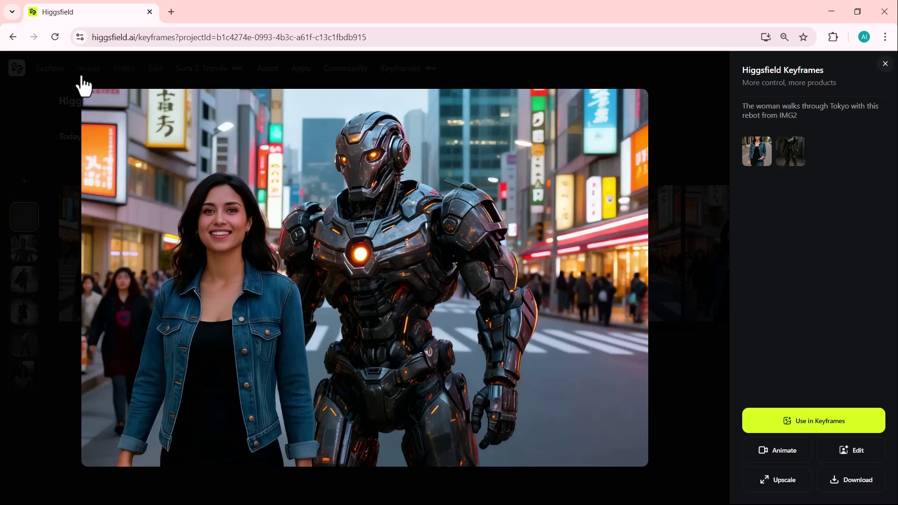
left_click(888, 66)
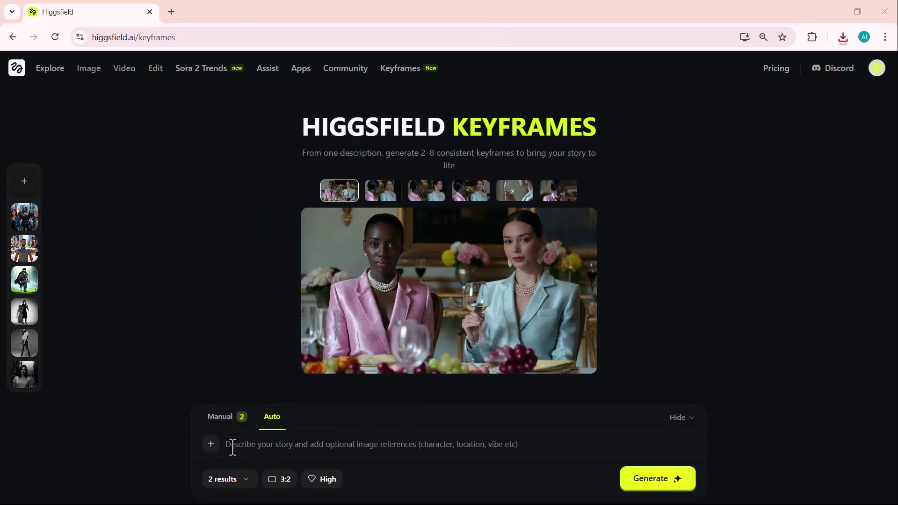
- Upload the teal-dress and pink-dress women images as reference images
left_click(210, 447)
left_click(90, 167)
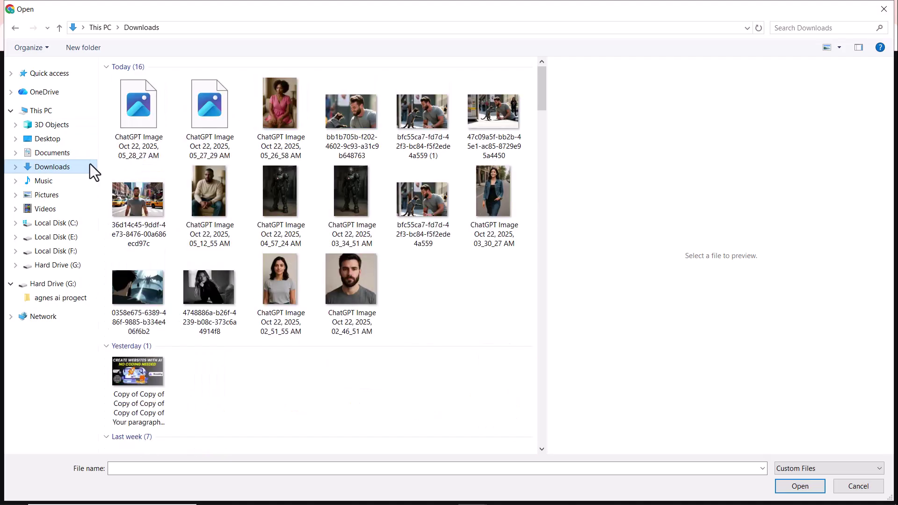
left_click(150, 114)
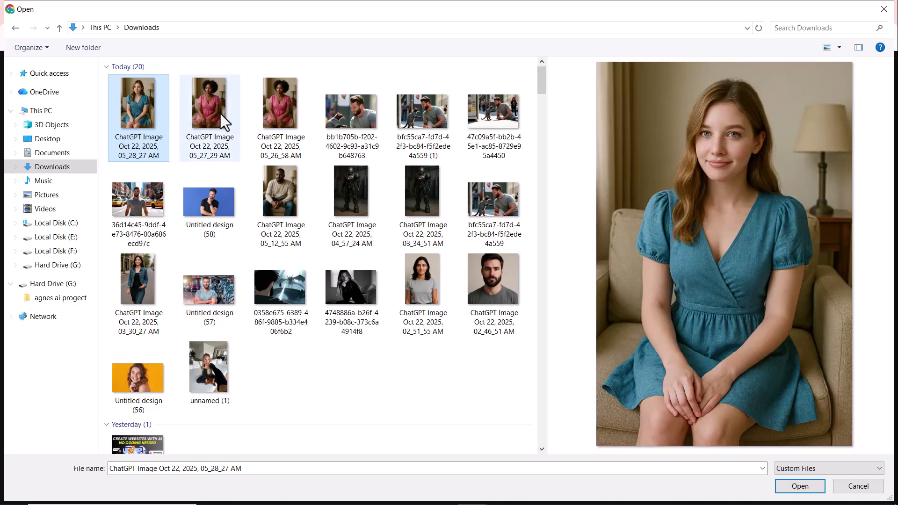
left_click(220, 114, "ctrl")
left_click(797, 486)
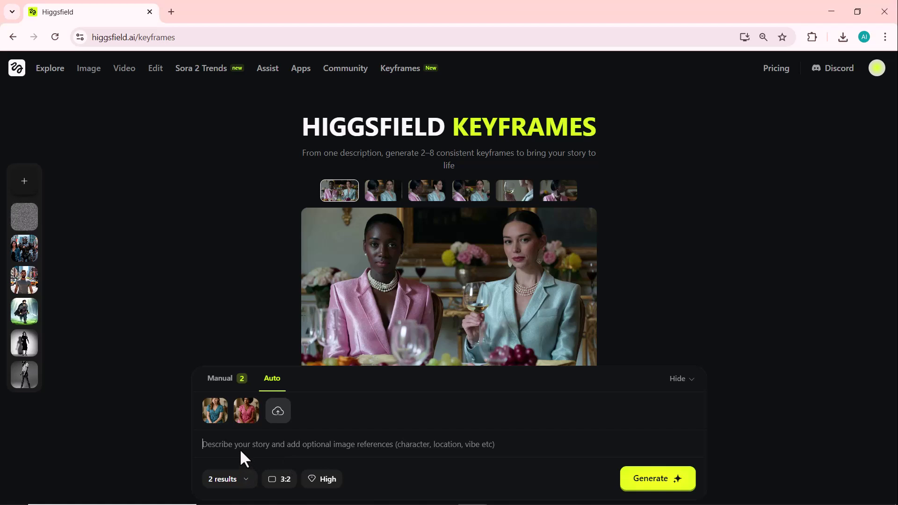
- Paste the dining-over-wine prompt, set 4 outputs at High quality, and generate
type("Two women sit across a luxurious dining table, elegantly dressed, having a deep conversation over wine. Cinematic lighting, high fashion editorial style, soft background blur.")
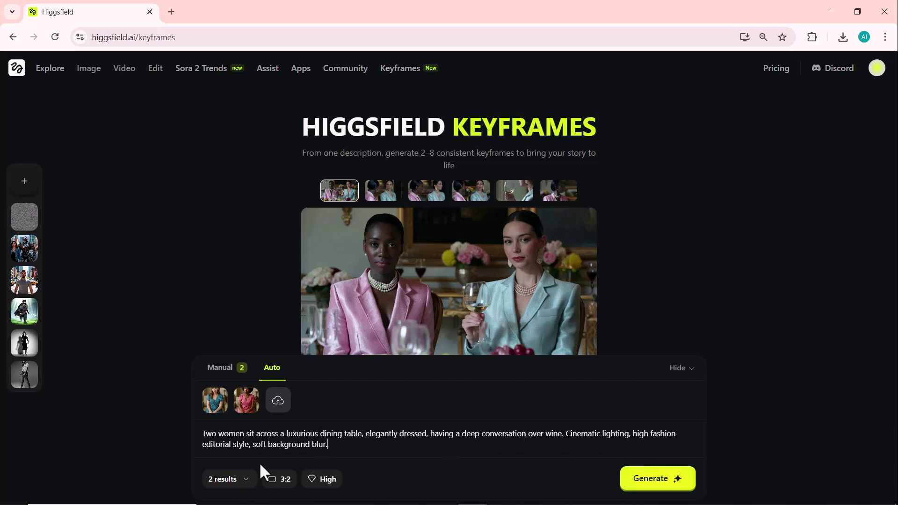
left_click(231, 479)
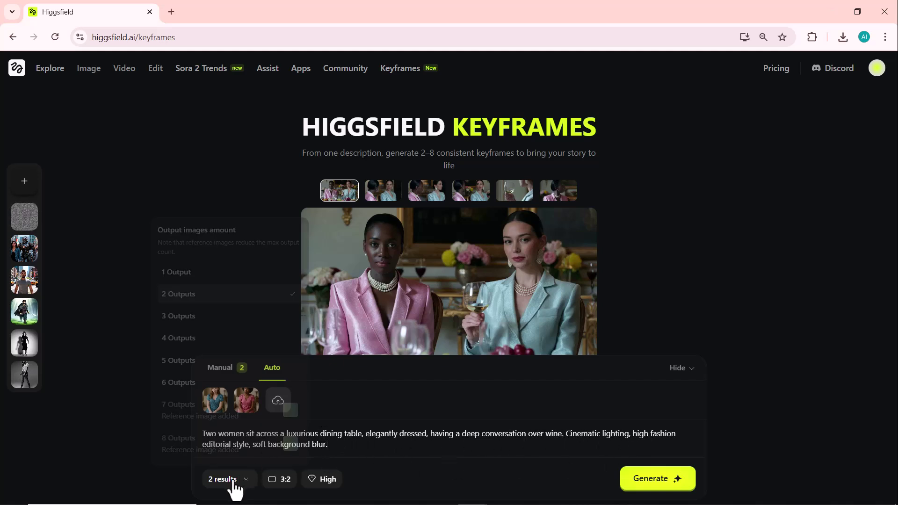
left_click(185, 338)
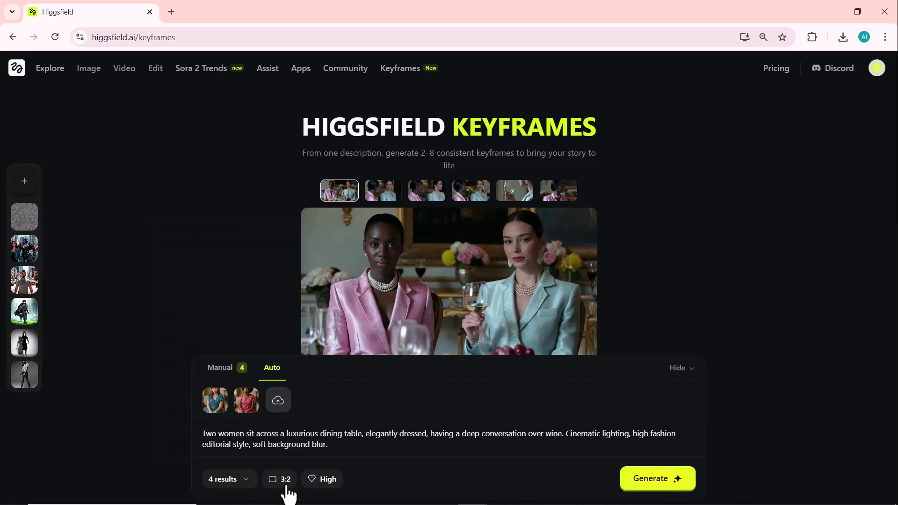
left_click(334, 483)
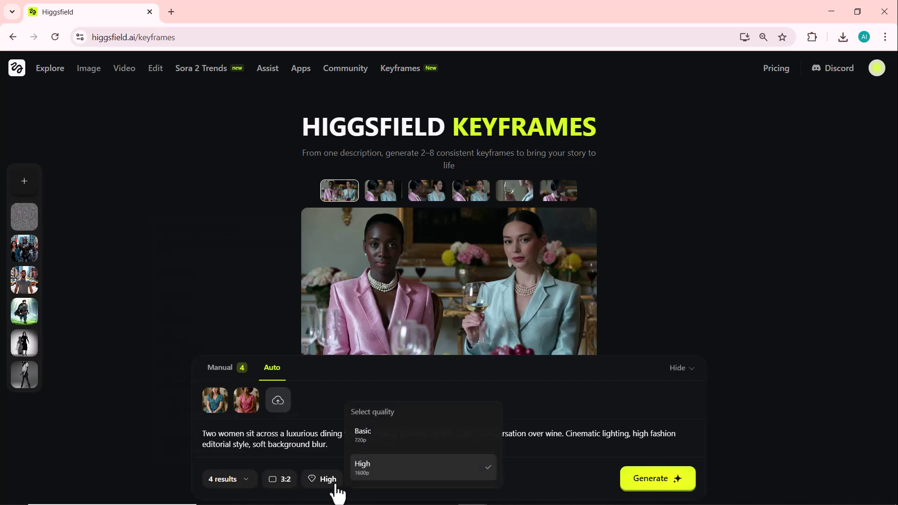
left_click(354, 463)
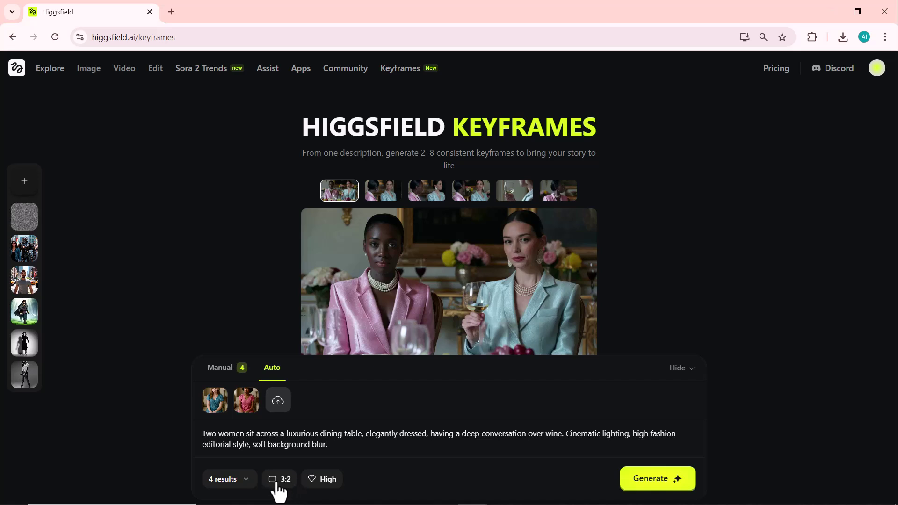
left_click(664, 484)
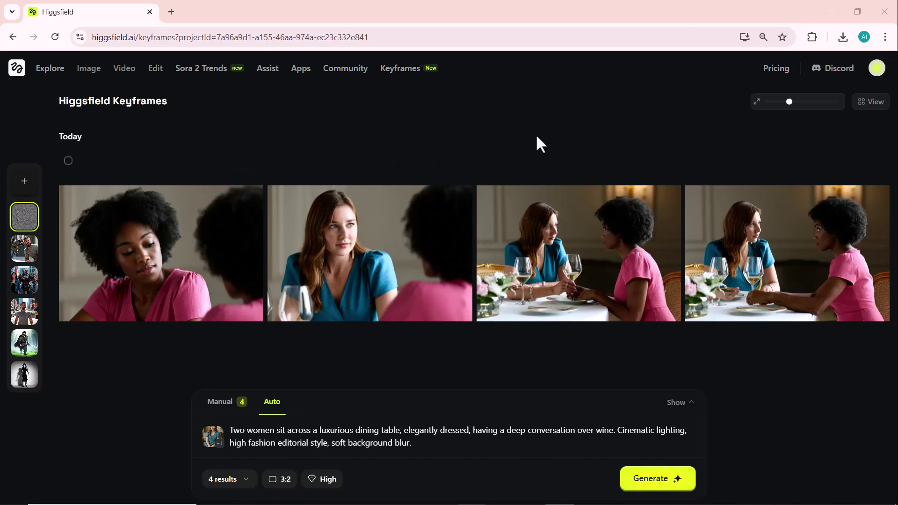
- Inspect the fourth dining keyframe in the image viewer, then close the viewer
left_click(812, 248)
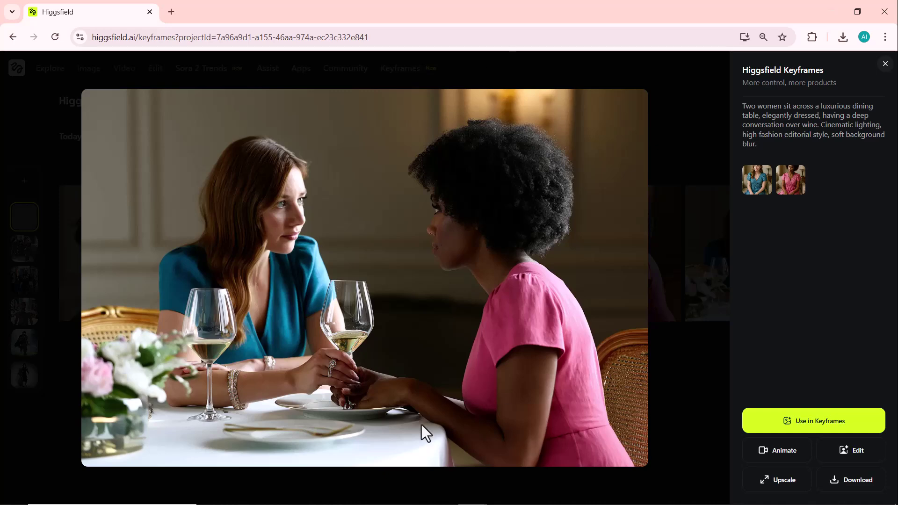
left_click(884, 65)
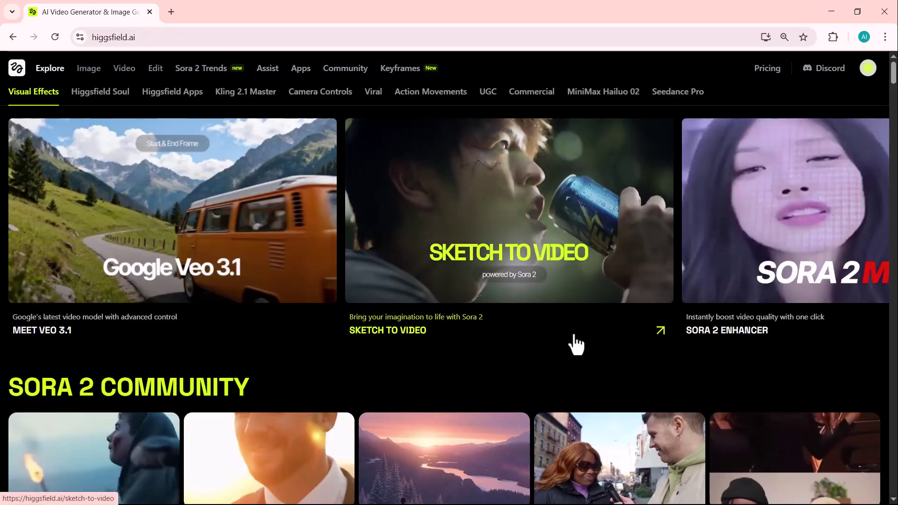
- Scroll the Explore page down to Visual Effects presets like Earth Zoom Out and Thunder God
scroll(576, 344, "down", 6)
scroll(576, 344, "down", 10)
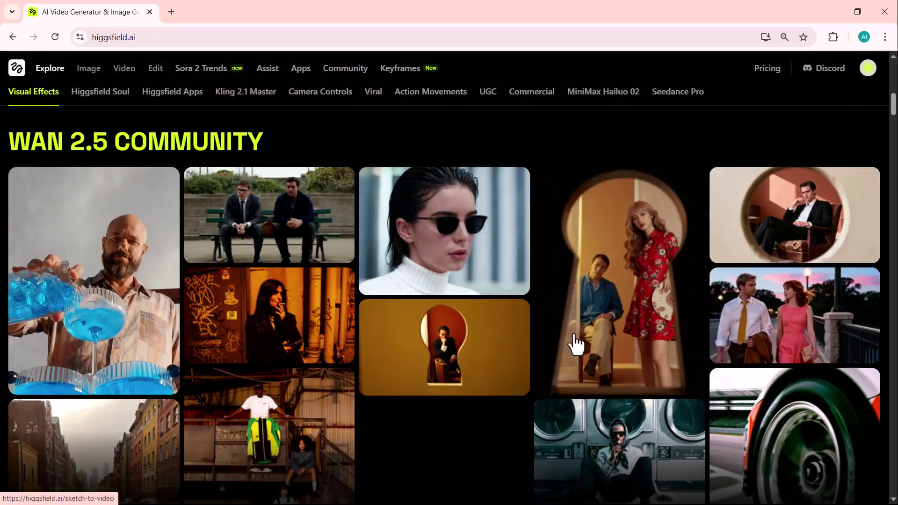
scroll(573, 332, "down", 10)
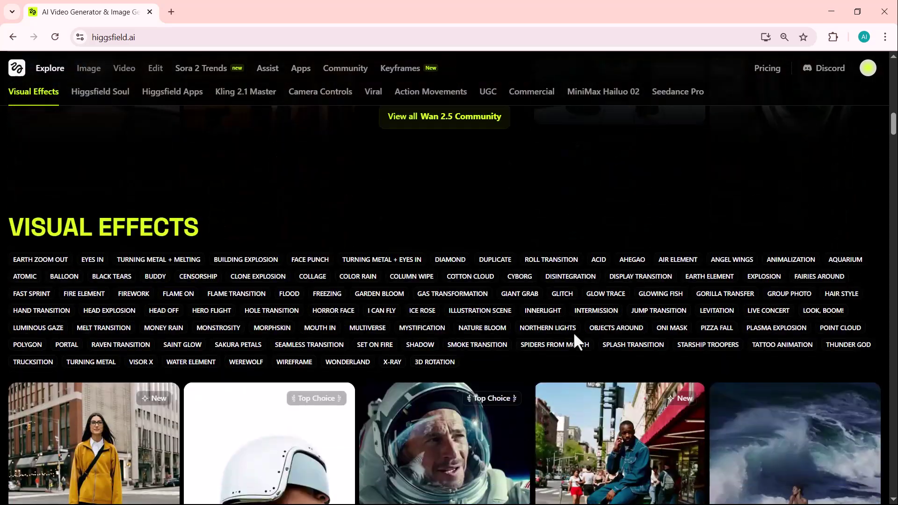